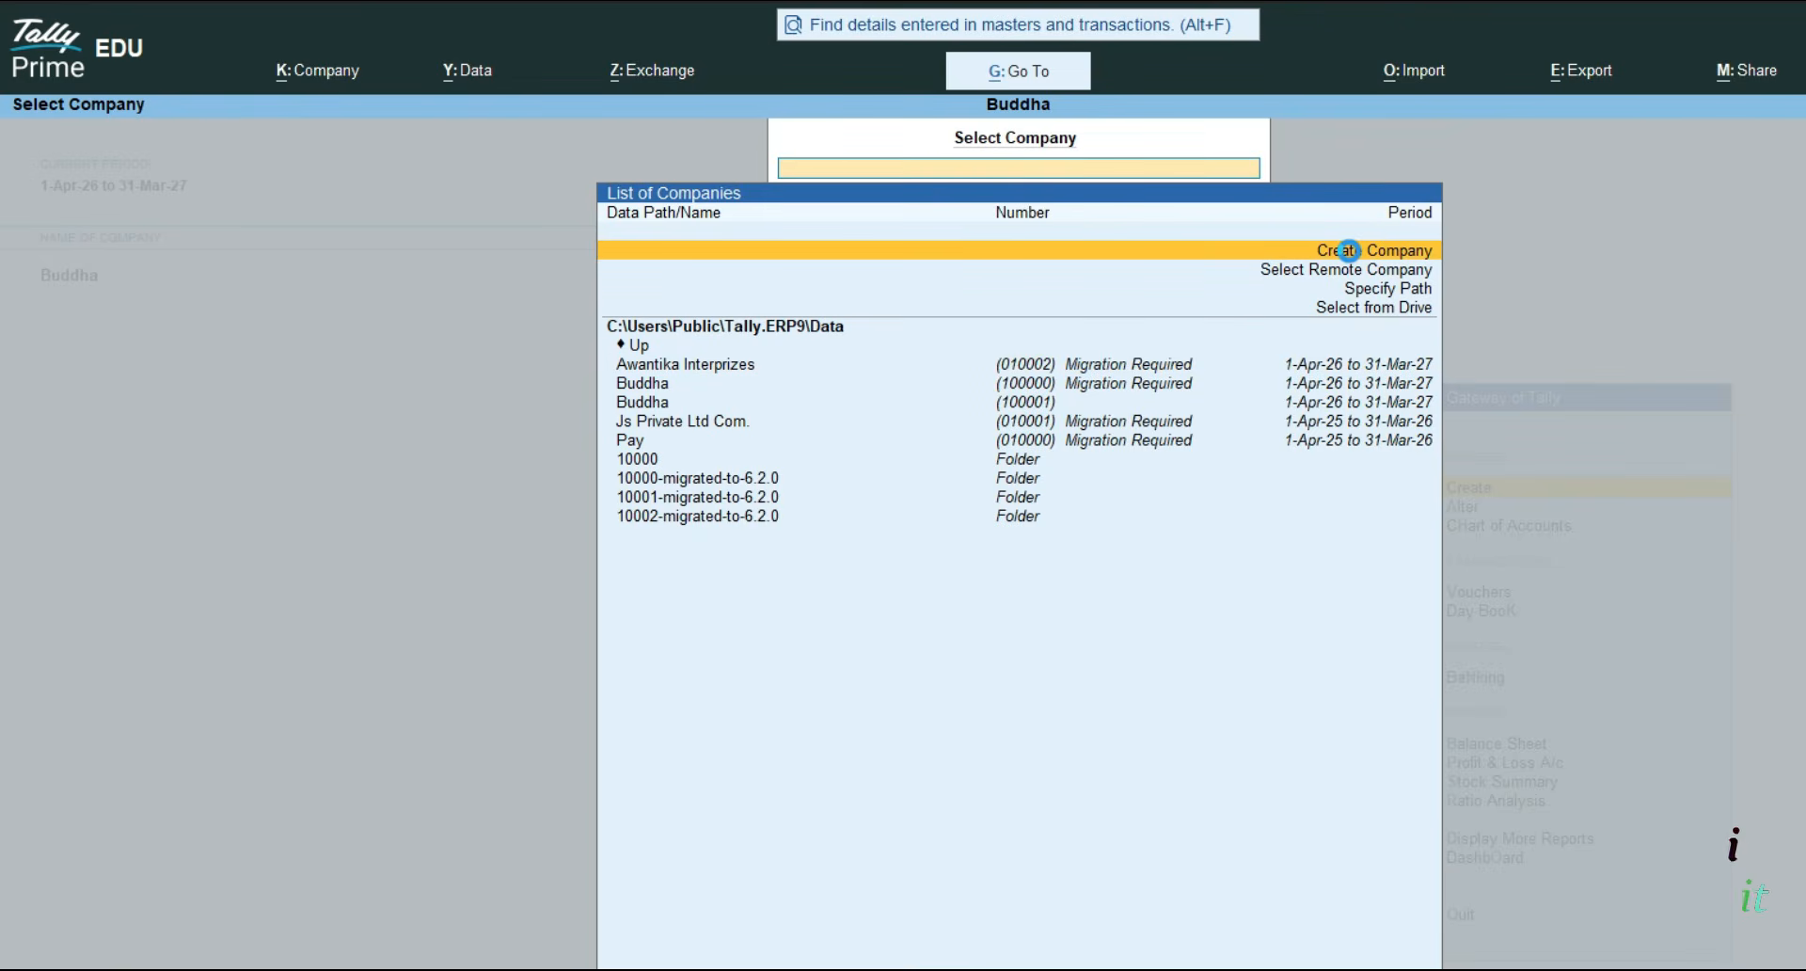
- Discard the unsaved Company Creation form, return to Gateway of Tally, and reopen company actions
{"action": "left_click", "coordinate": [1349, 251]}
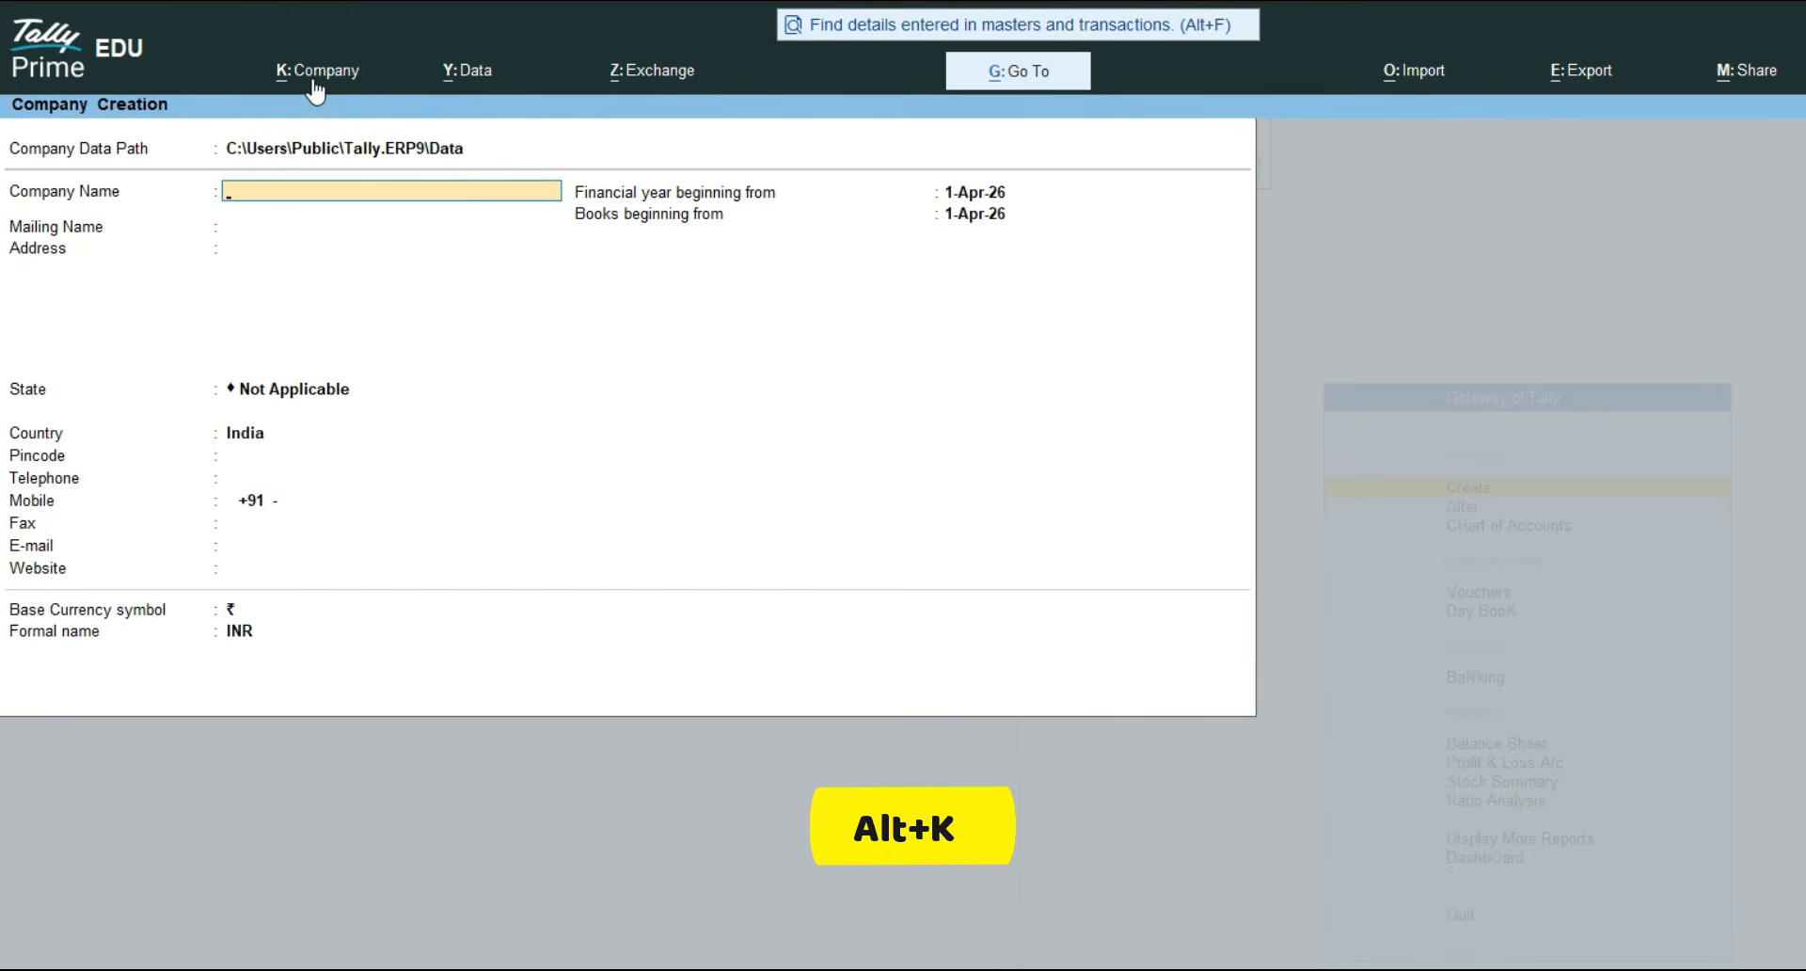
{"action": "key", "text": "alt+k"}
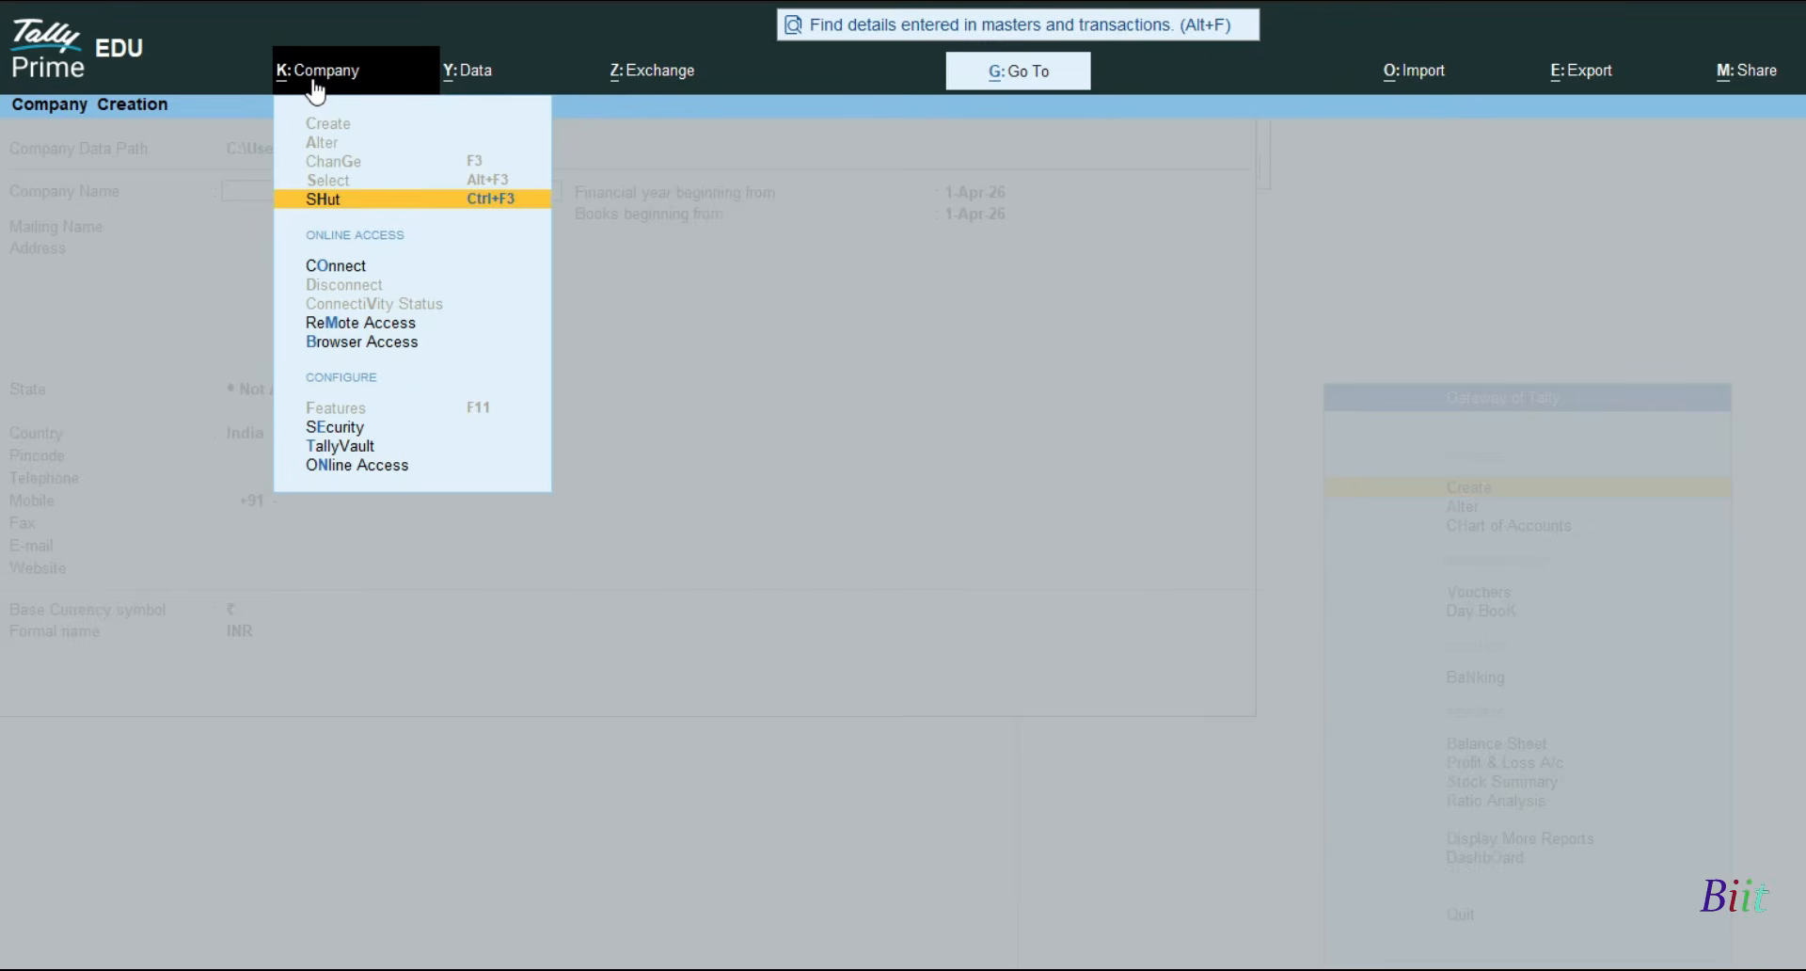
{"action": "key", "text": "Escape"}
{"action": "key", "text": "Escape"}
{"action": "key", "text": "y"}
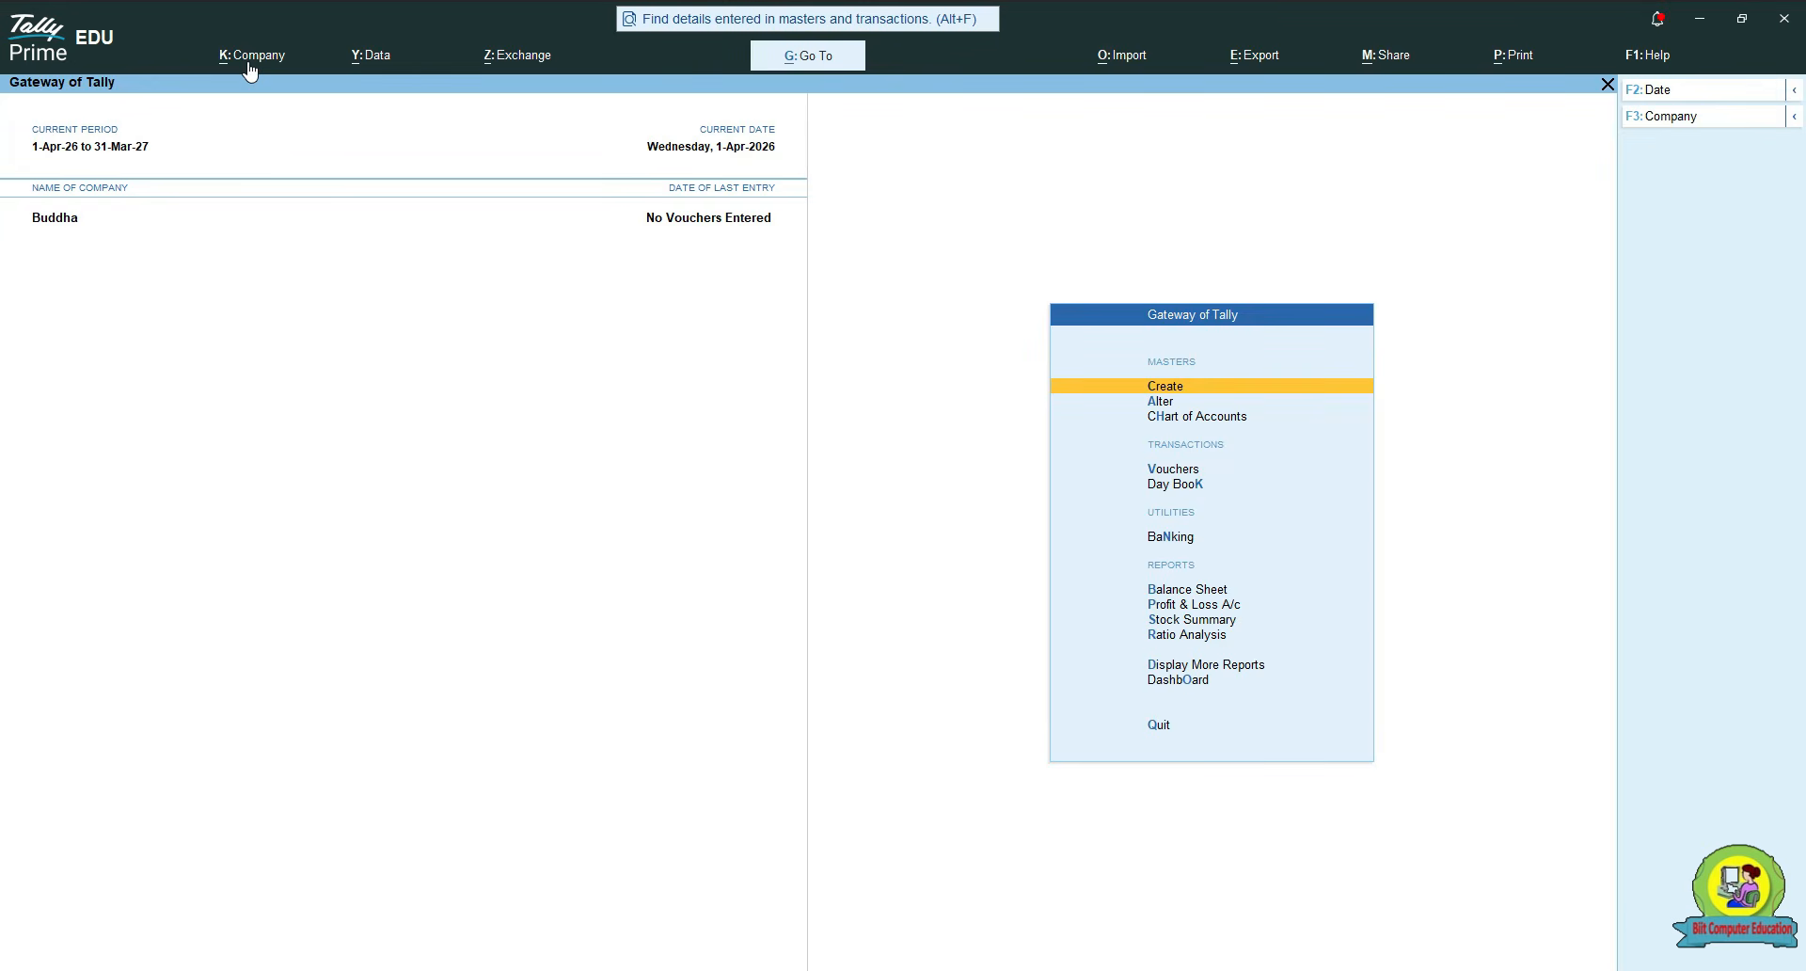
{"action": "key", "text": "alt+k"}
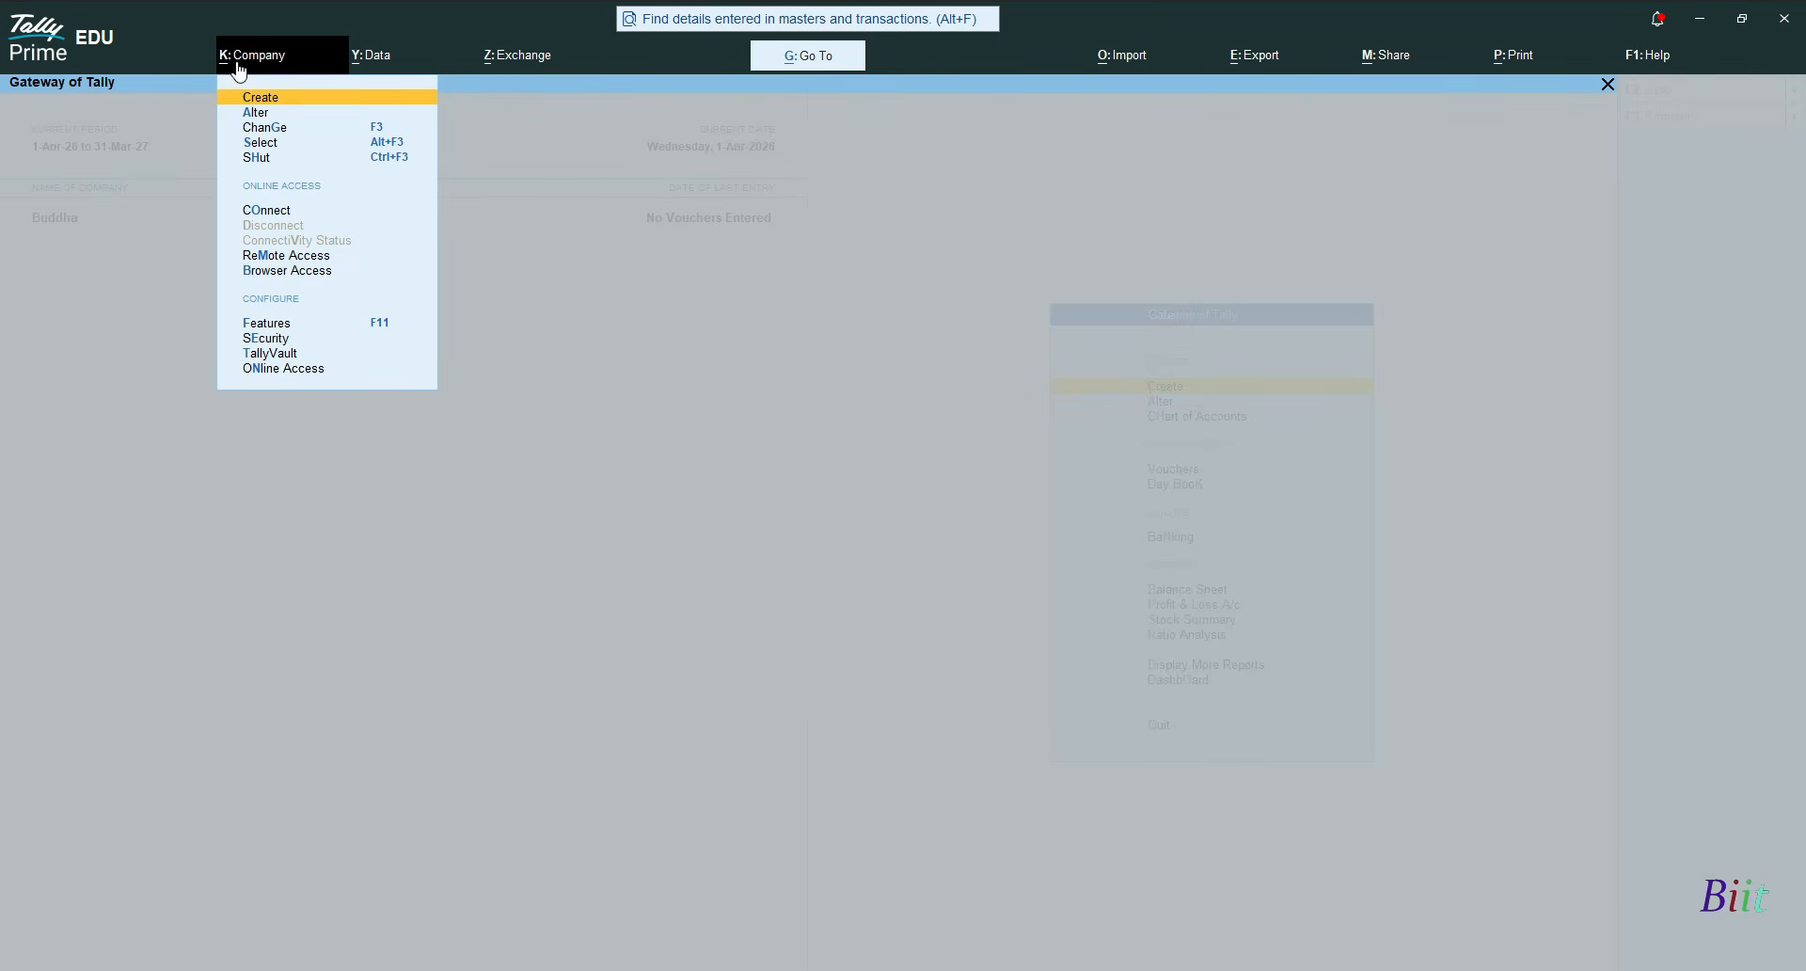
- Enter 'Biit Interprizes' as the company name, fixing the mistyped ending
{"action": "left_click", "coordinate": [266, 95]}
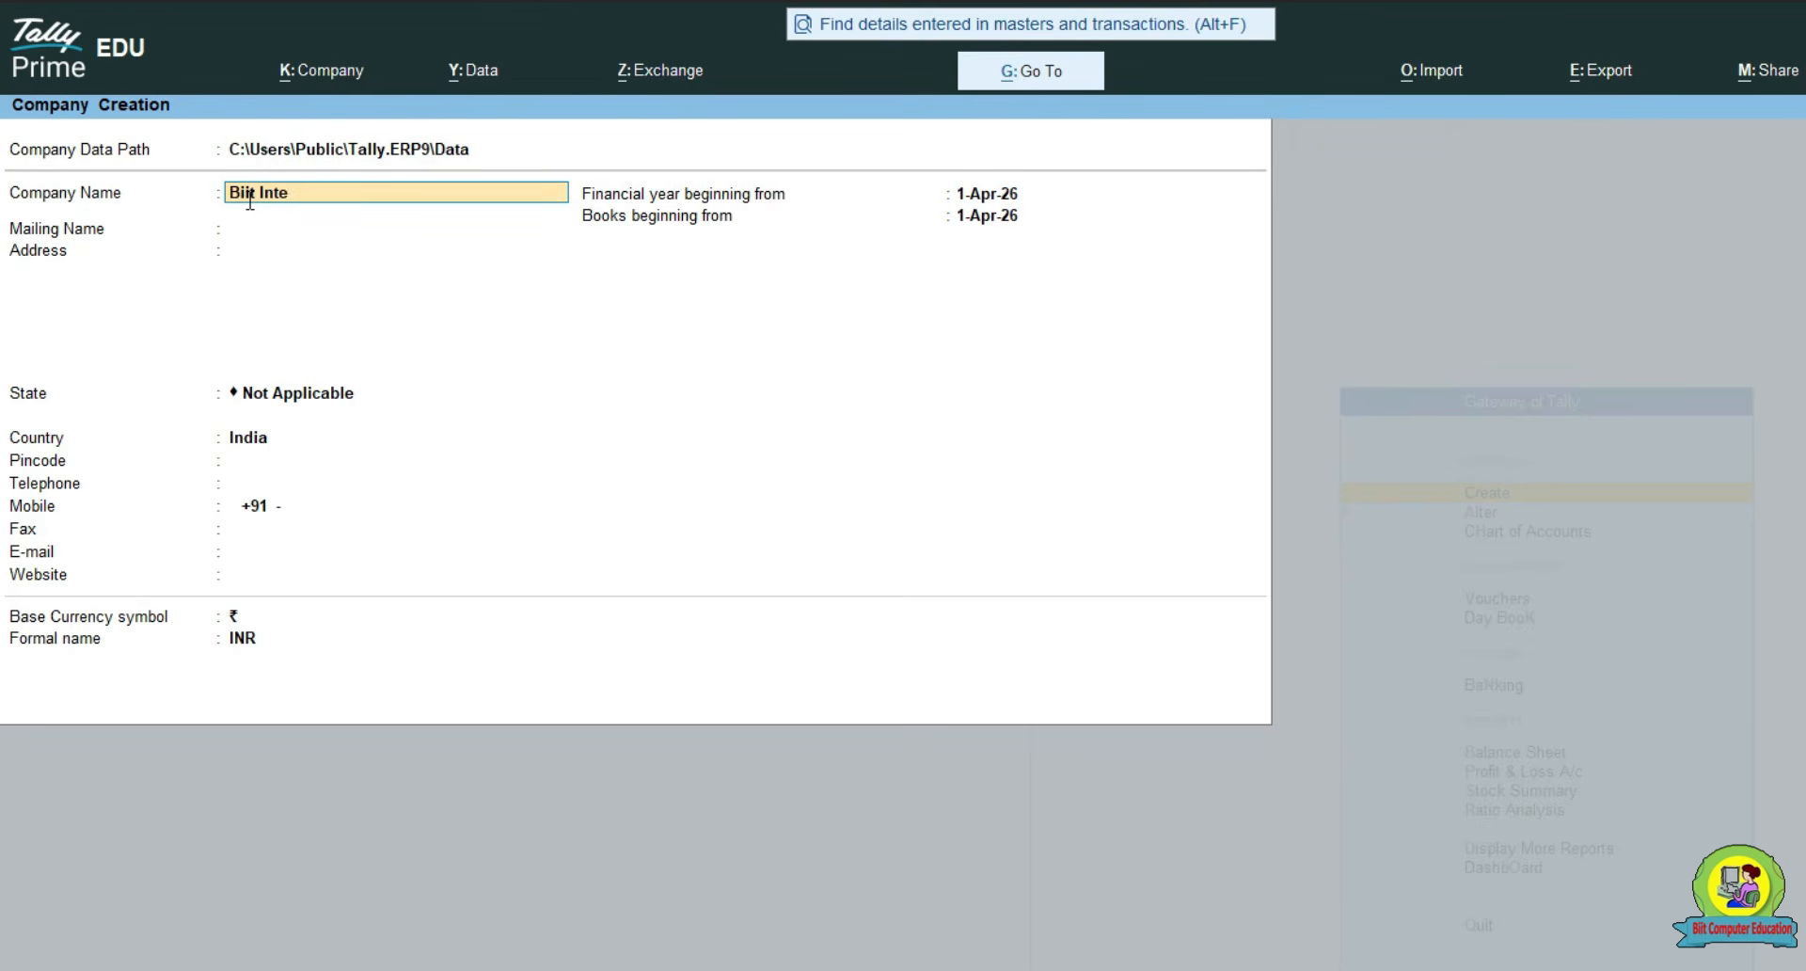
{"action": "key", "text": "BackSpace"}
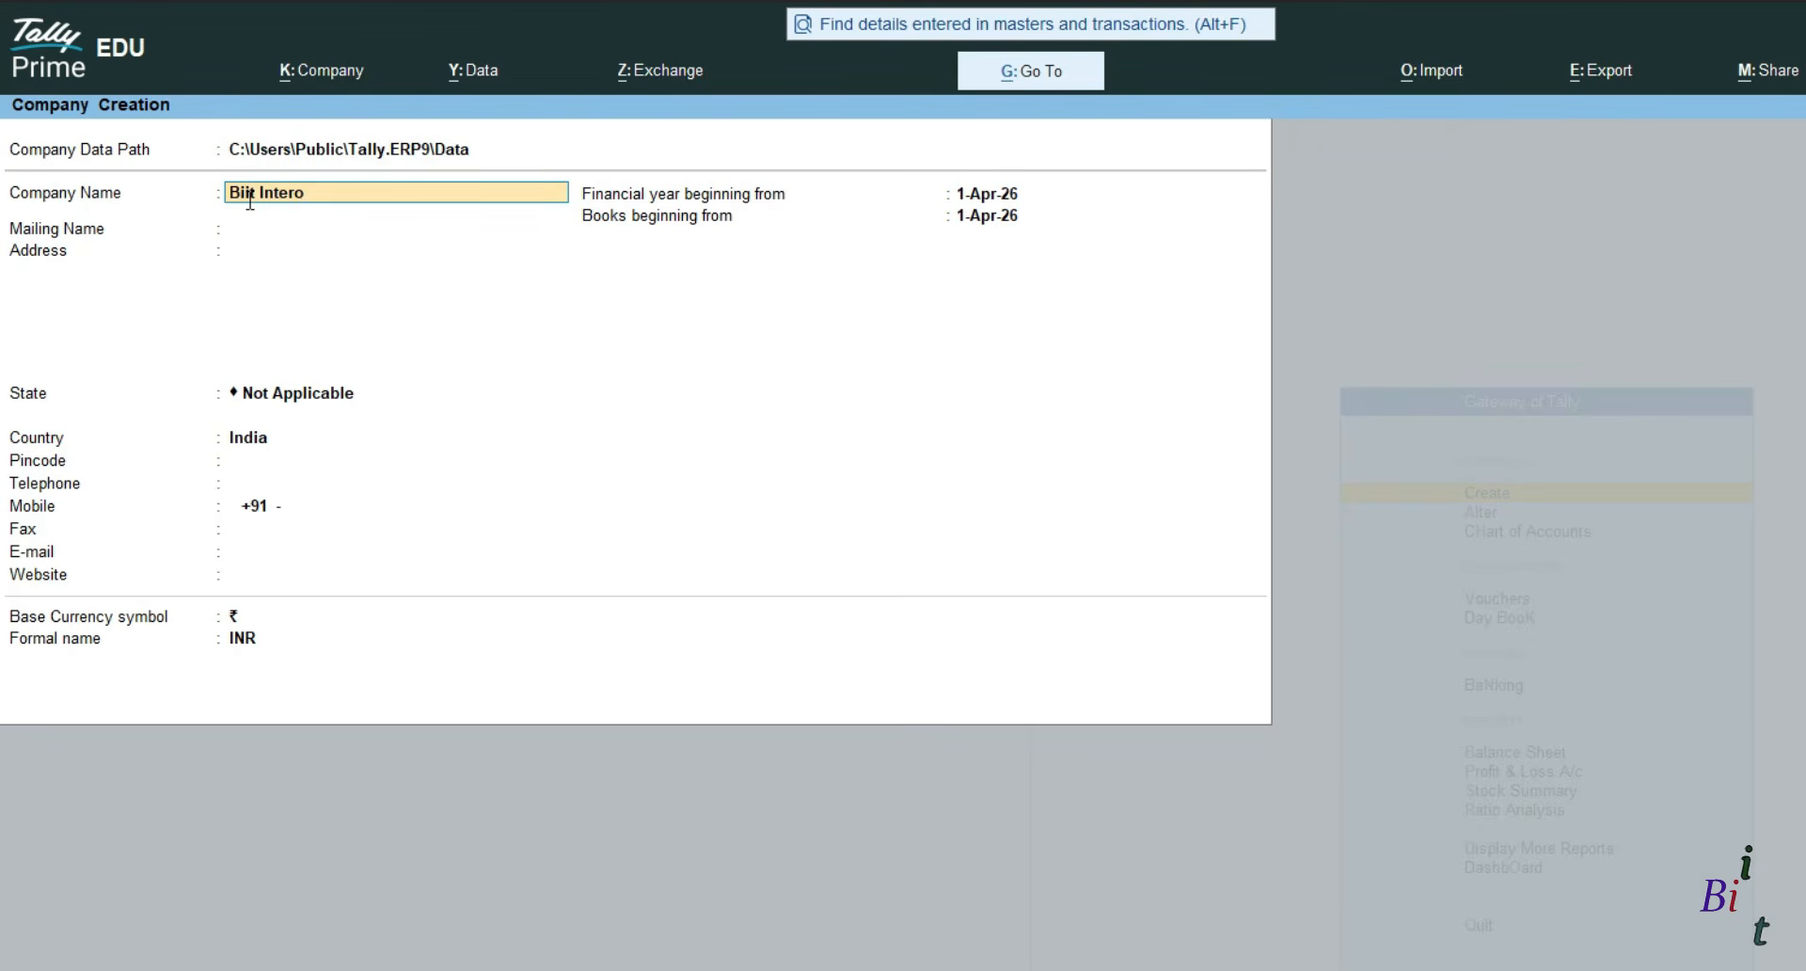
{"action": "type", "text": "prizes"}
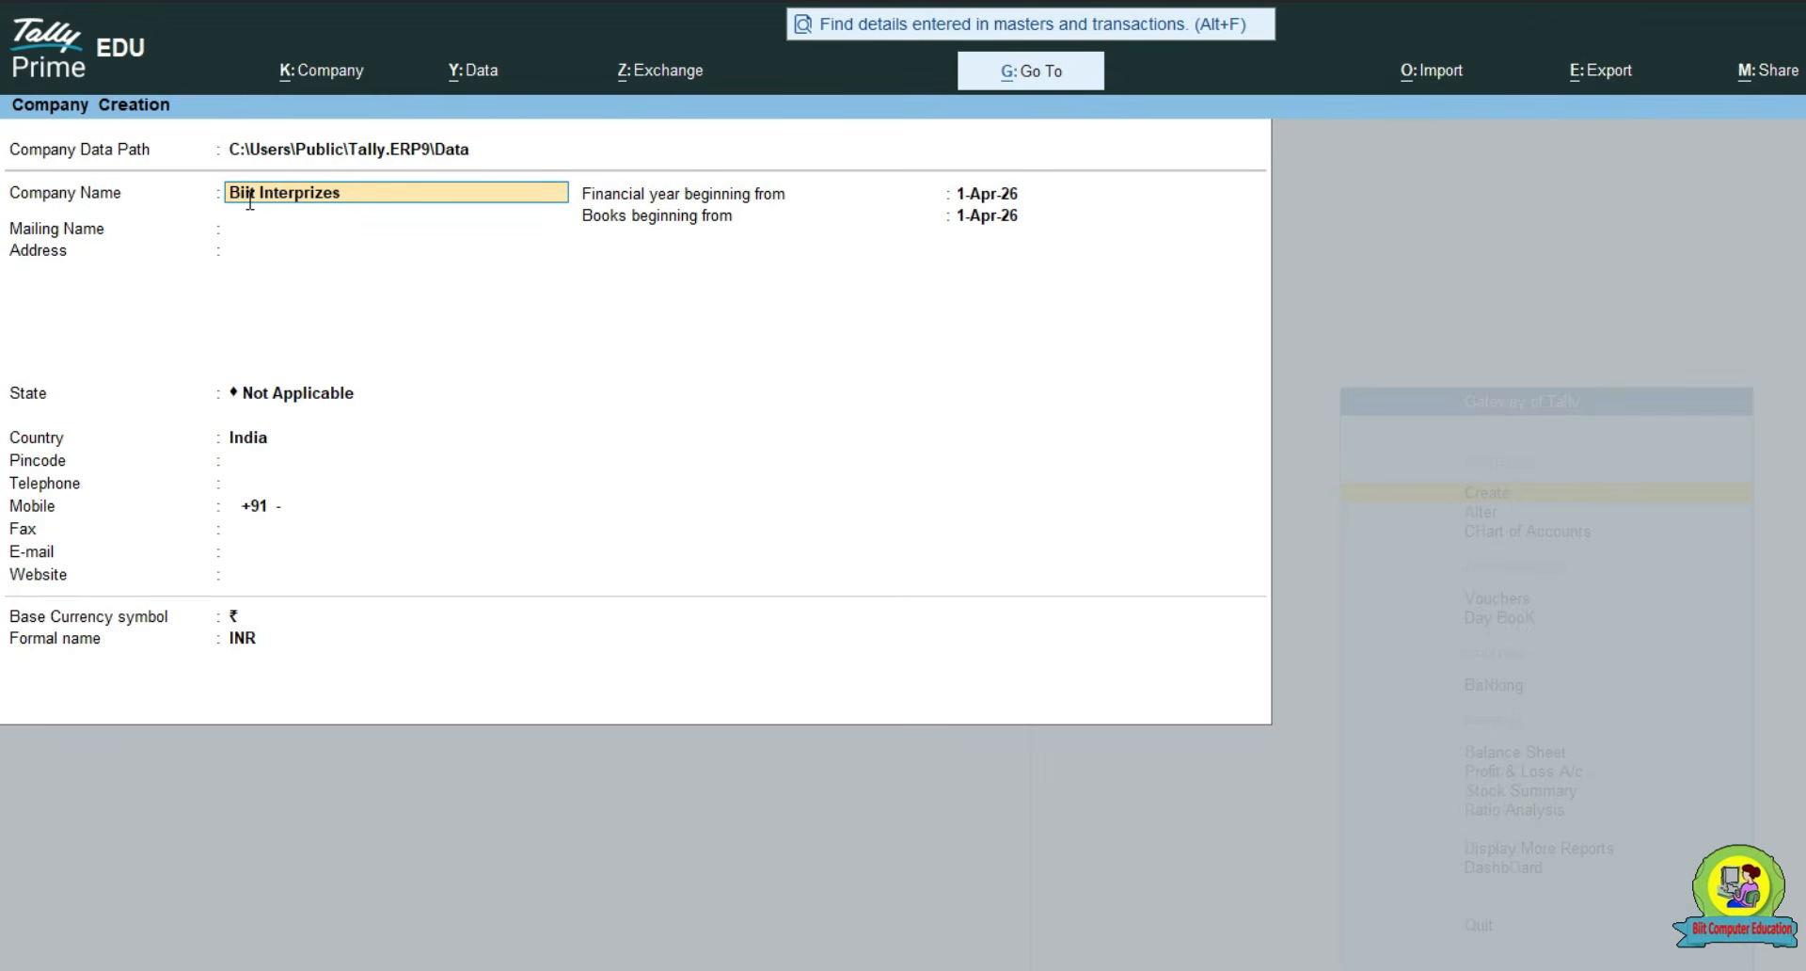
{"action": "key", "text": "Return"}
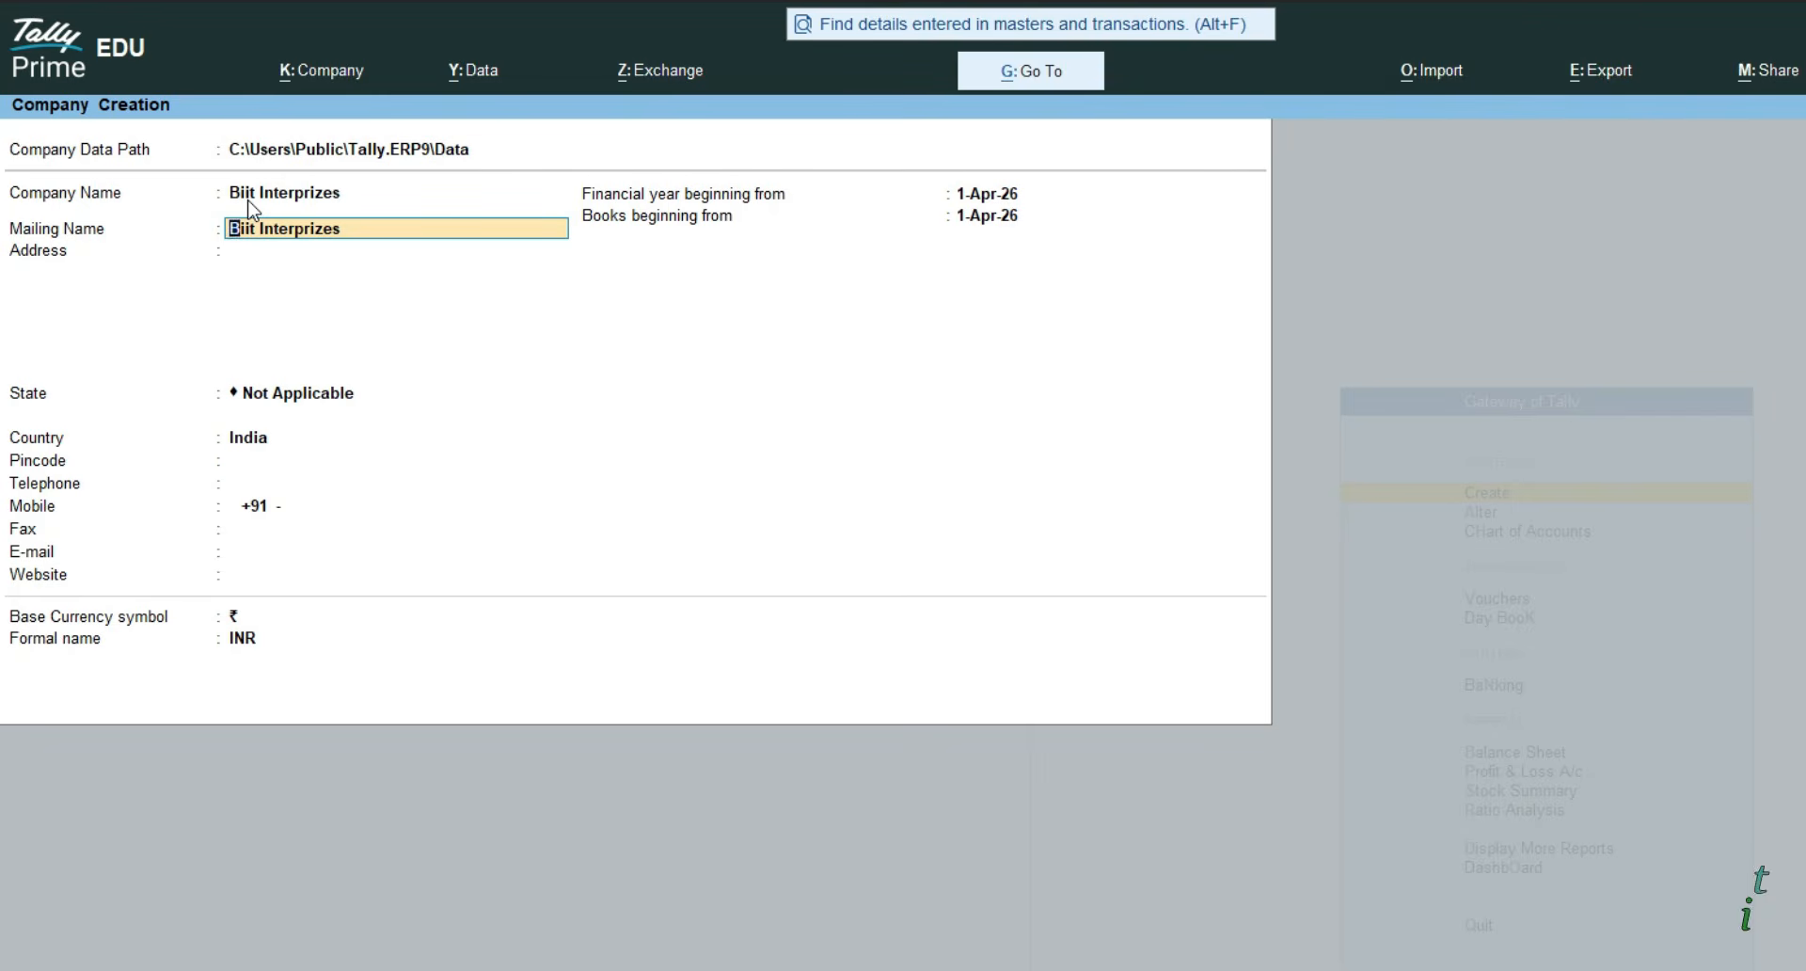
- Add 'Baraban' as an address line and set the state to Uttar Pradesh
{"action": "key", "text": "Return"}
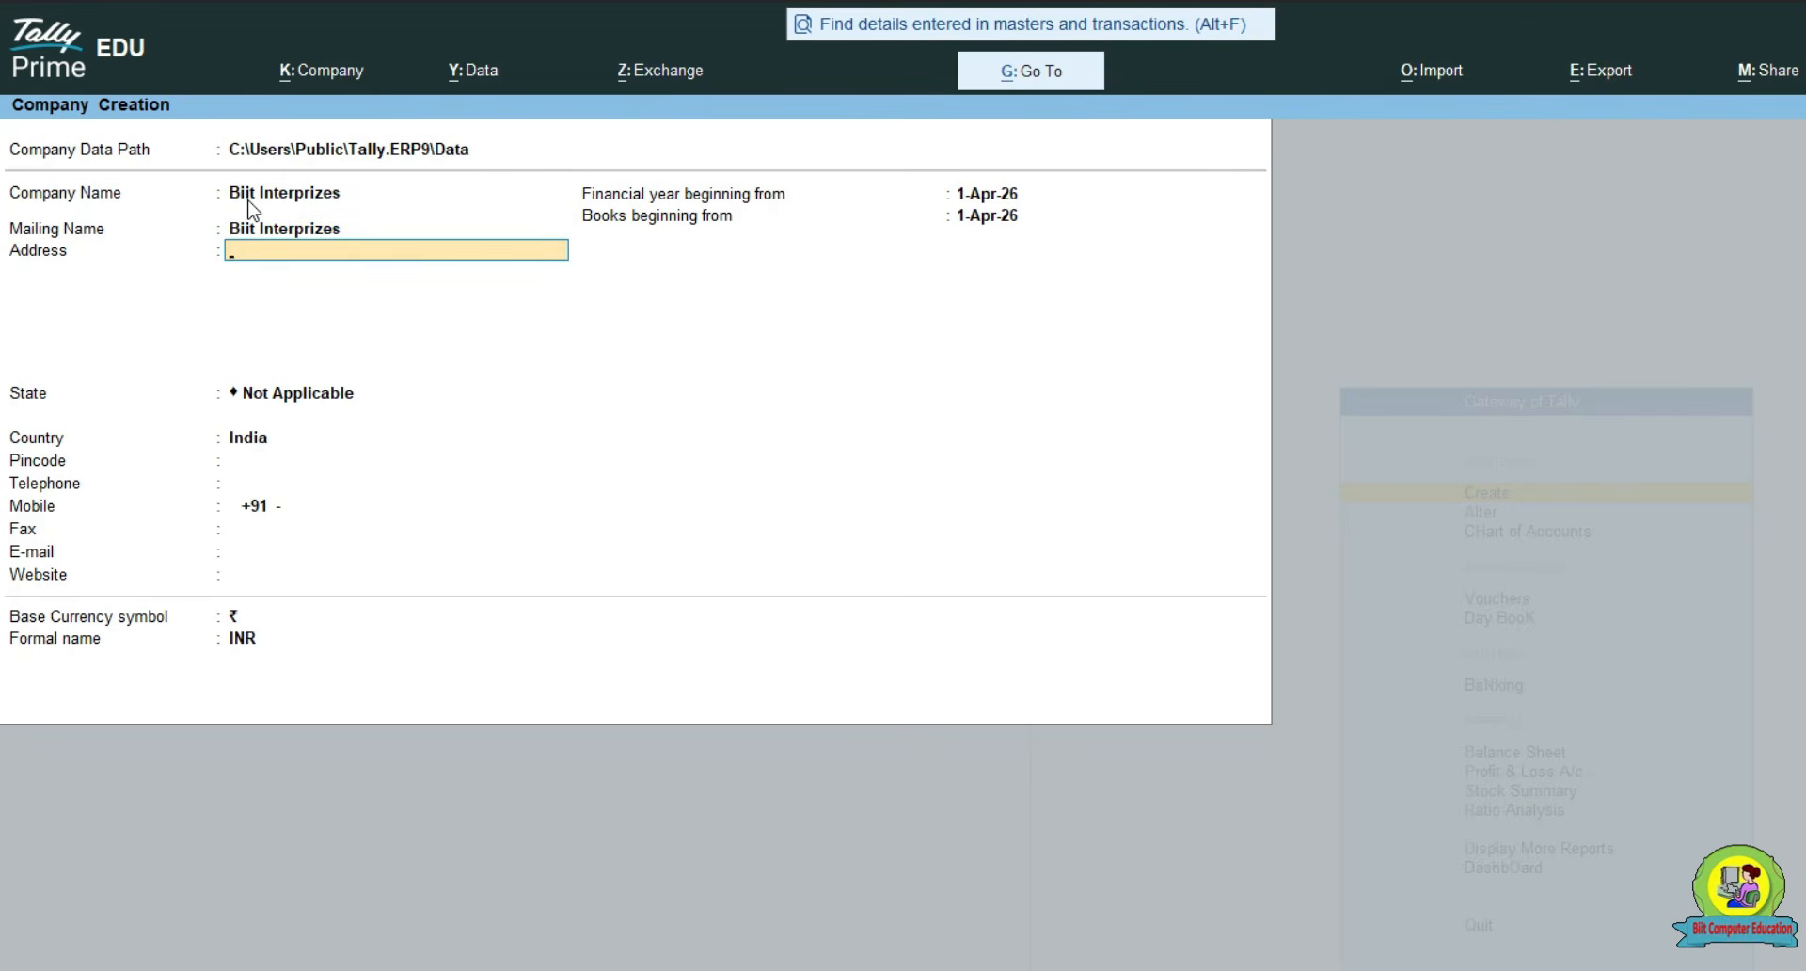
{"action": "key", "text": "Return"}
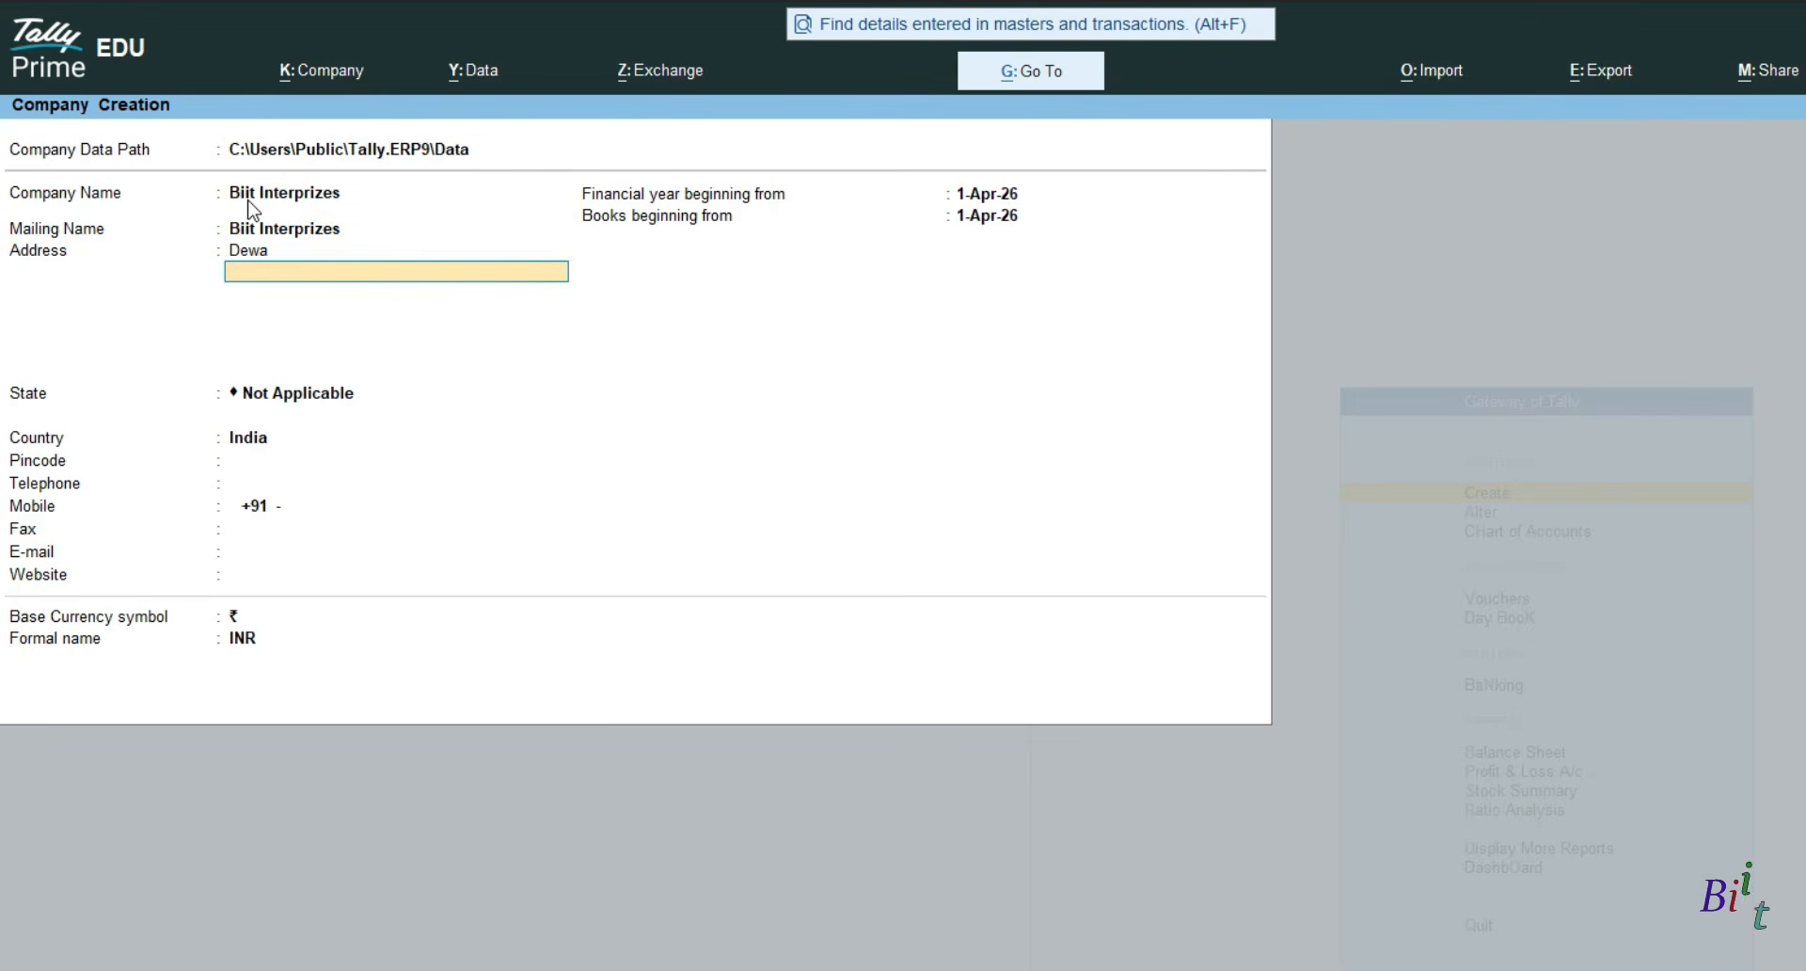
{"action": "type", "text": "Barabanki"}
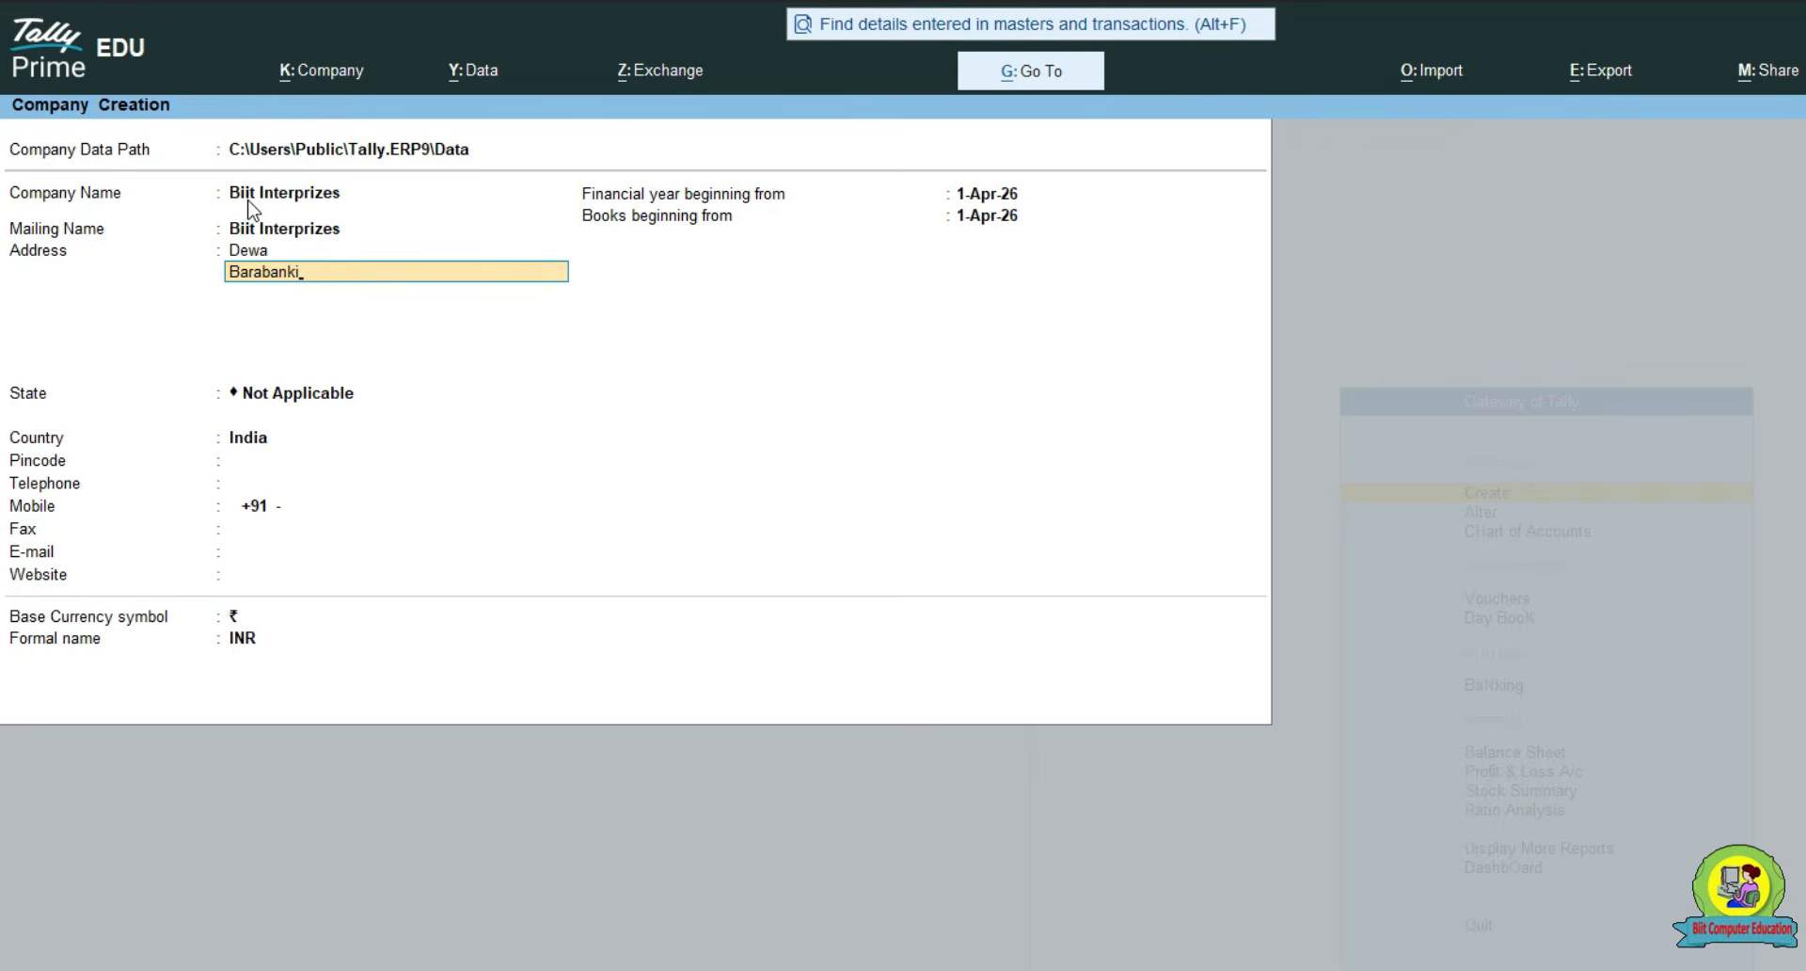
{"action": "key", "text": "Return"}
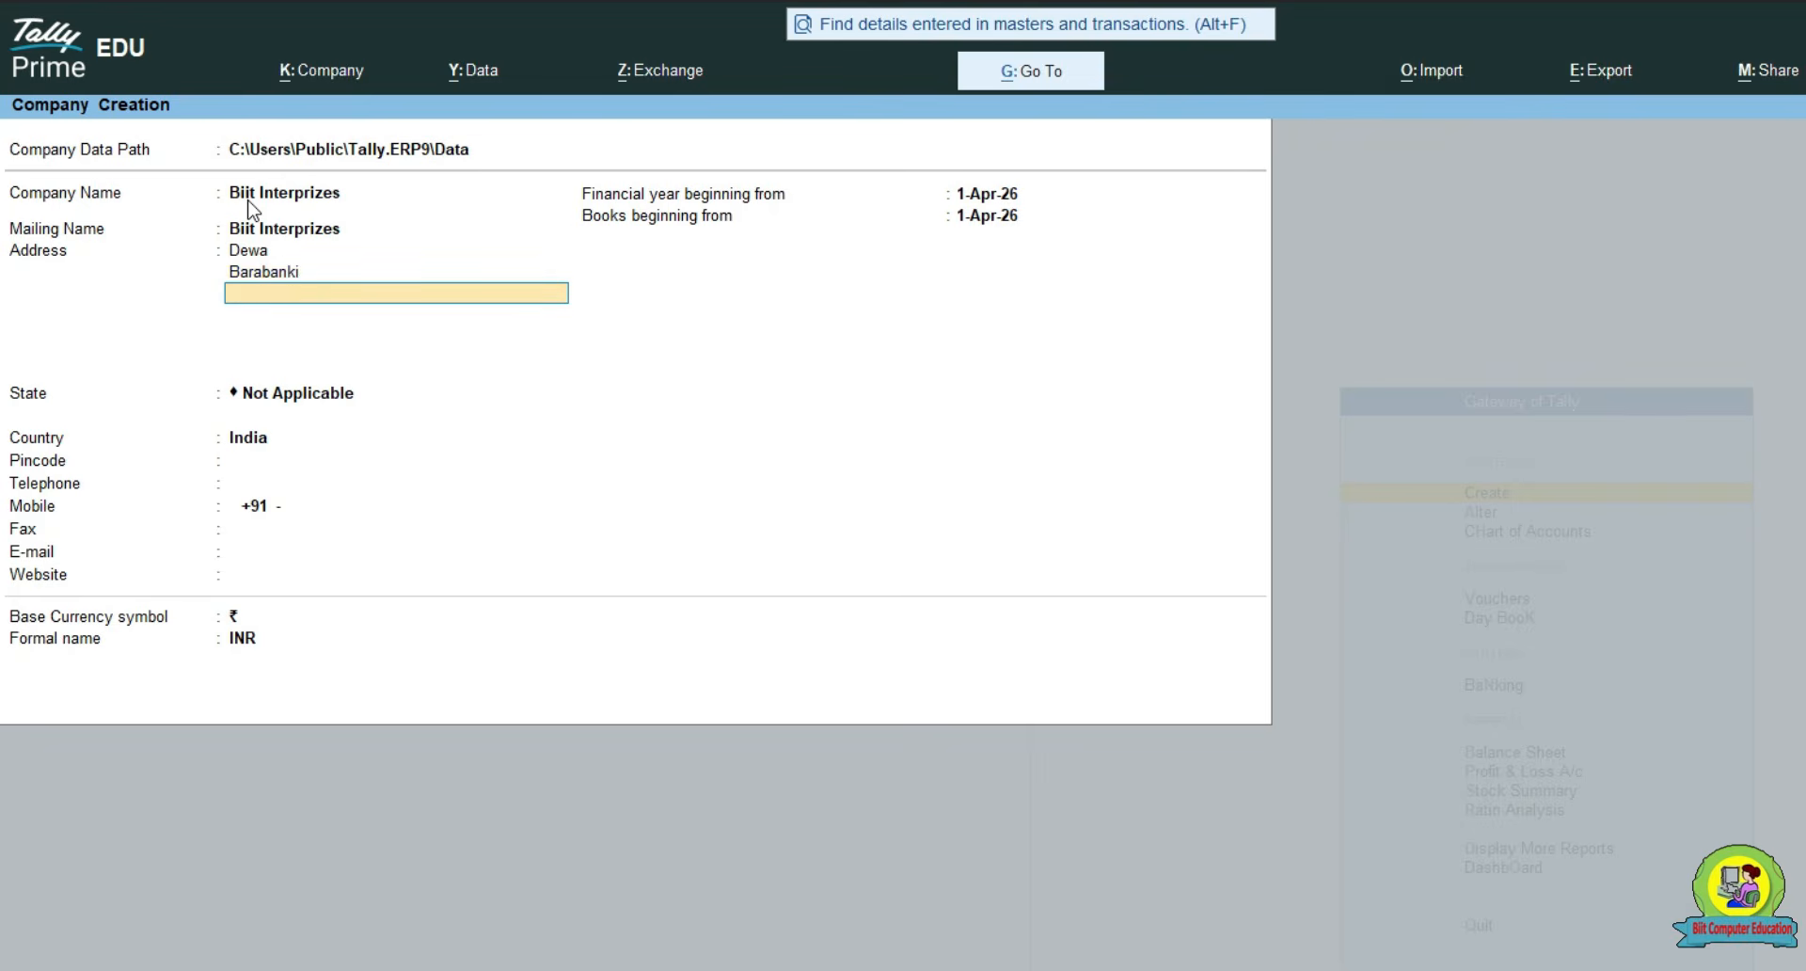
{"action": "key", "text": "Return"}
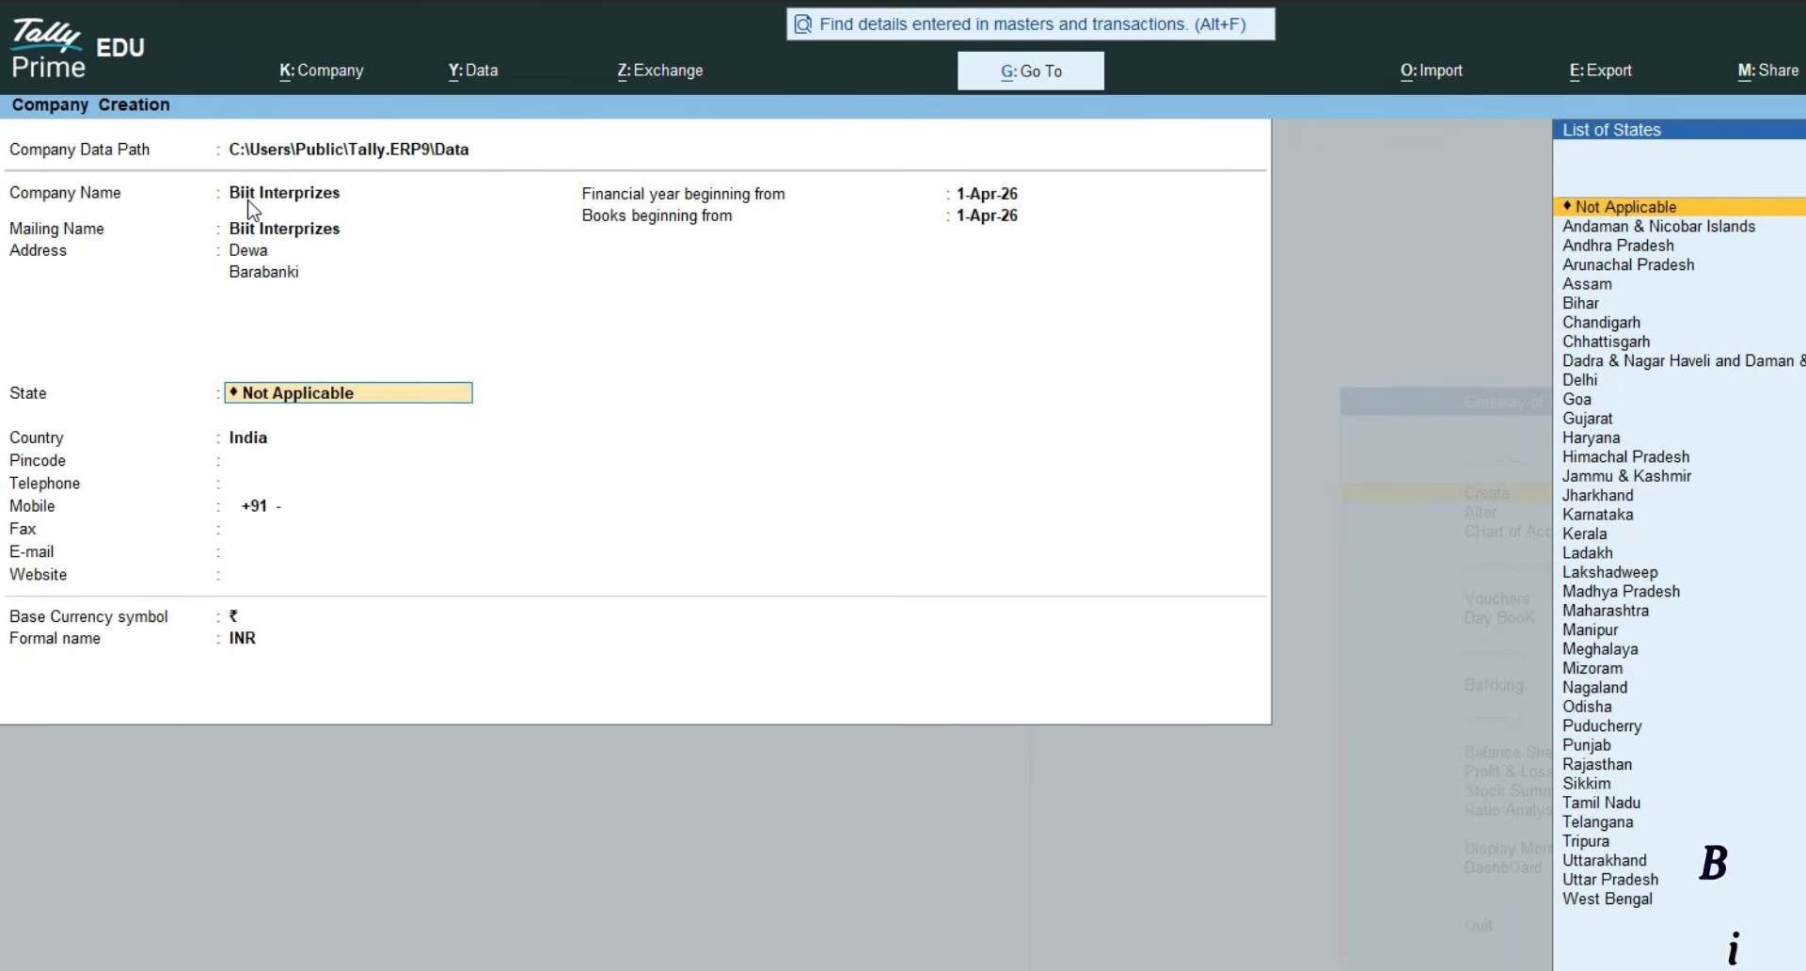
{"action": "type", "text": "U"}
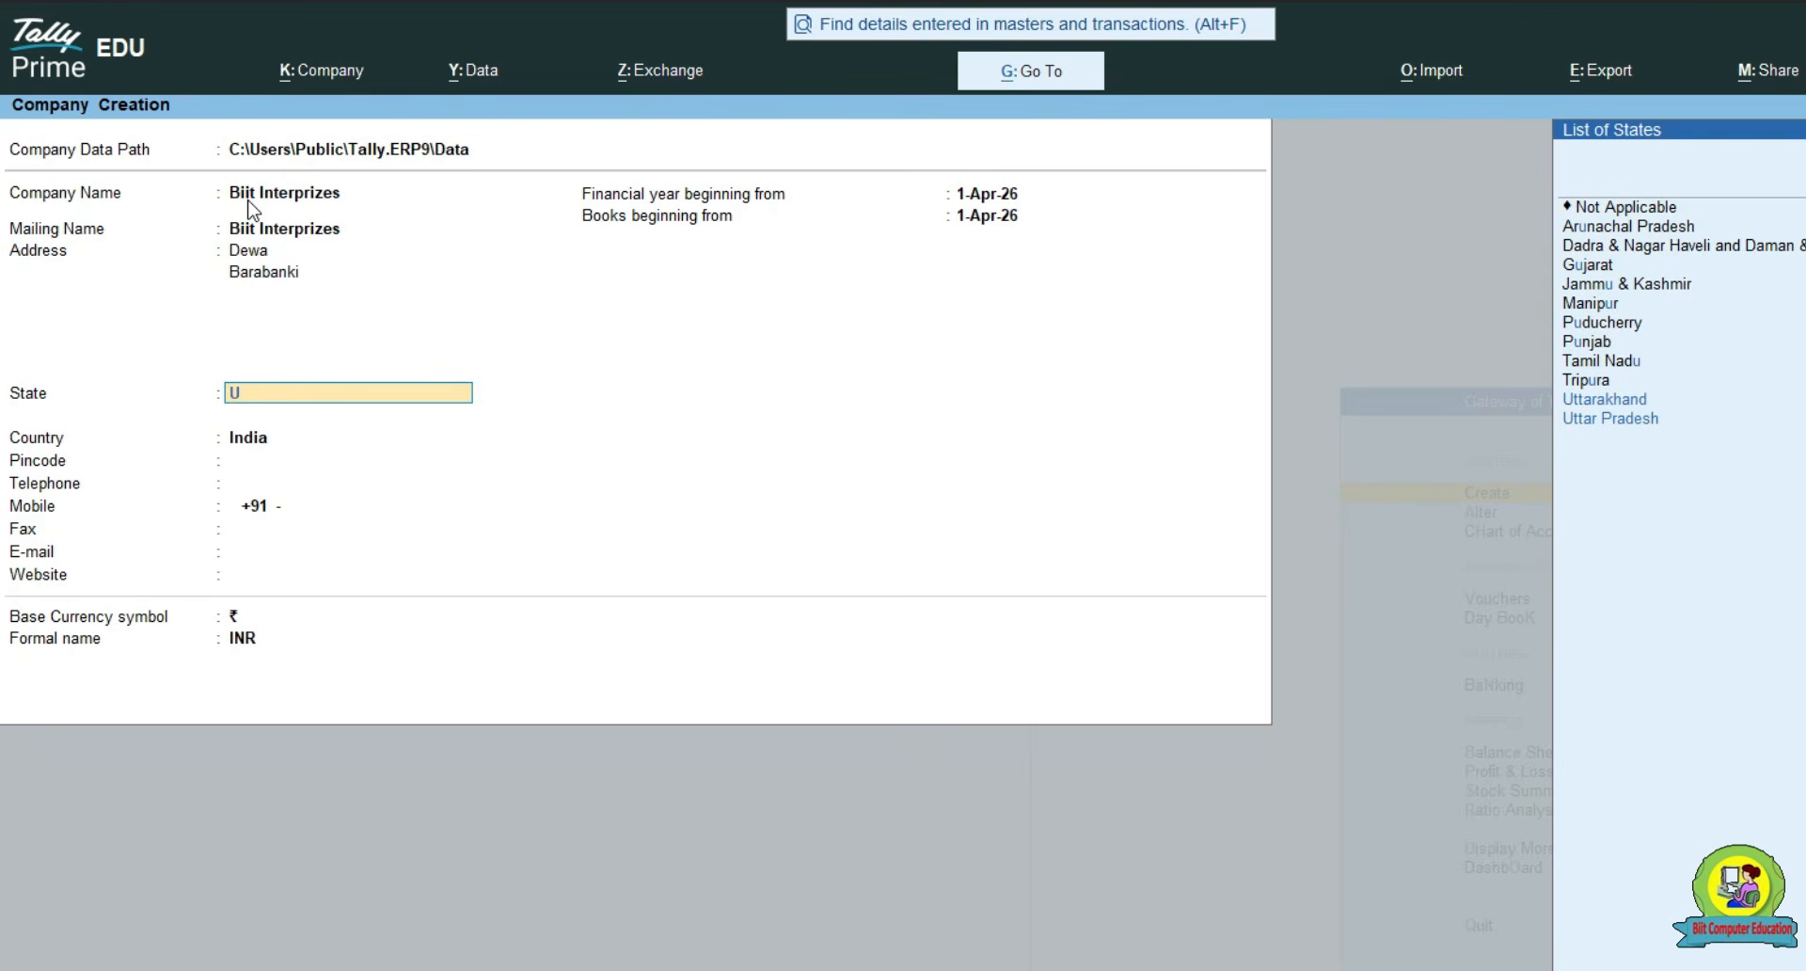
{"action": "key", "text": "Down"}
{"action": "key", "text": "Down"}
{"action": "key", "text": "Up"}
{"action": "key", "text": "Down"}
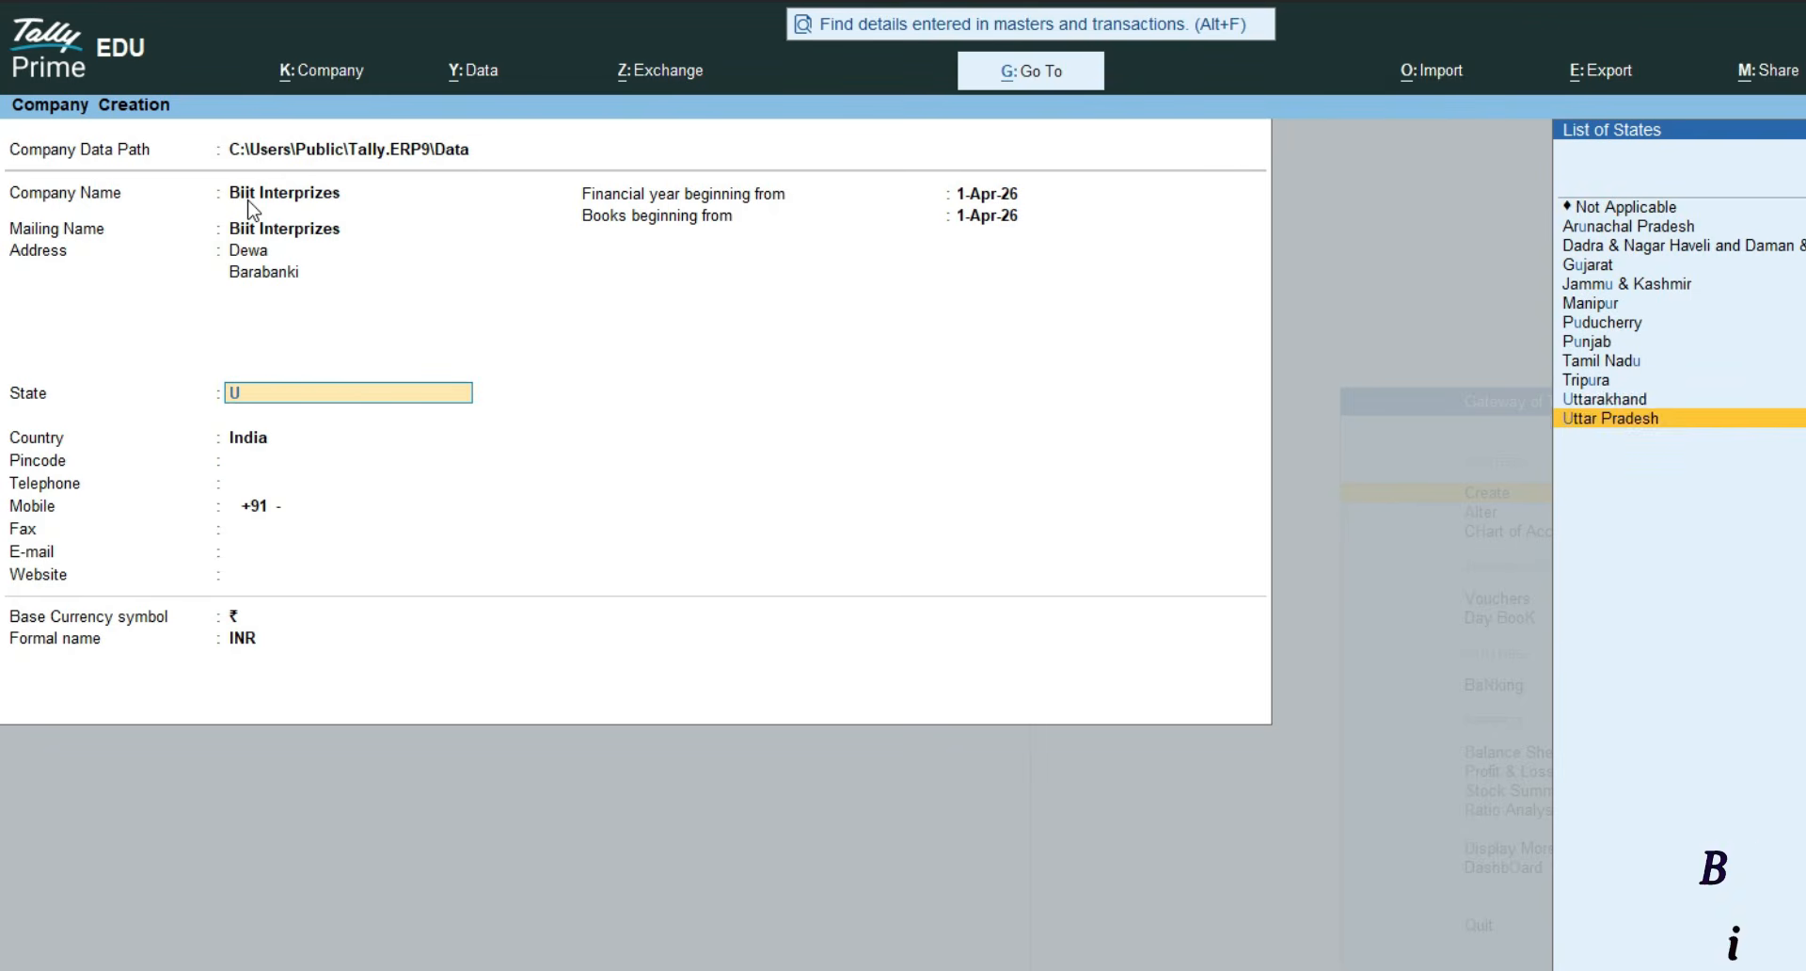
{"action": "key", "text": "Return"}
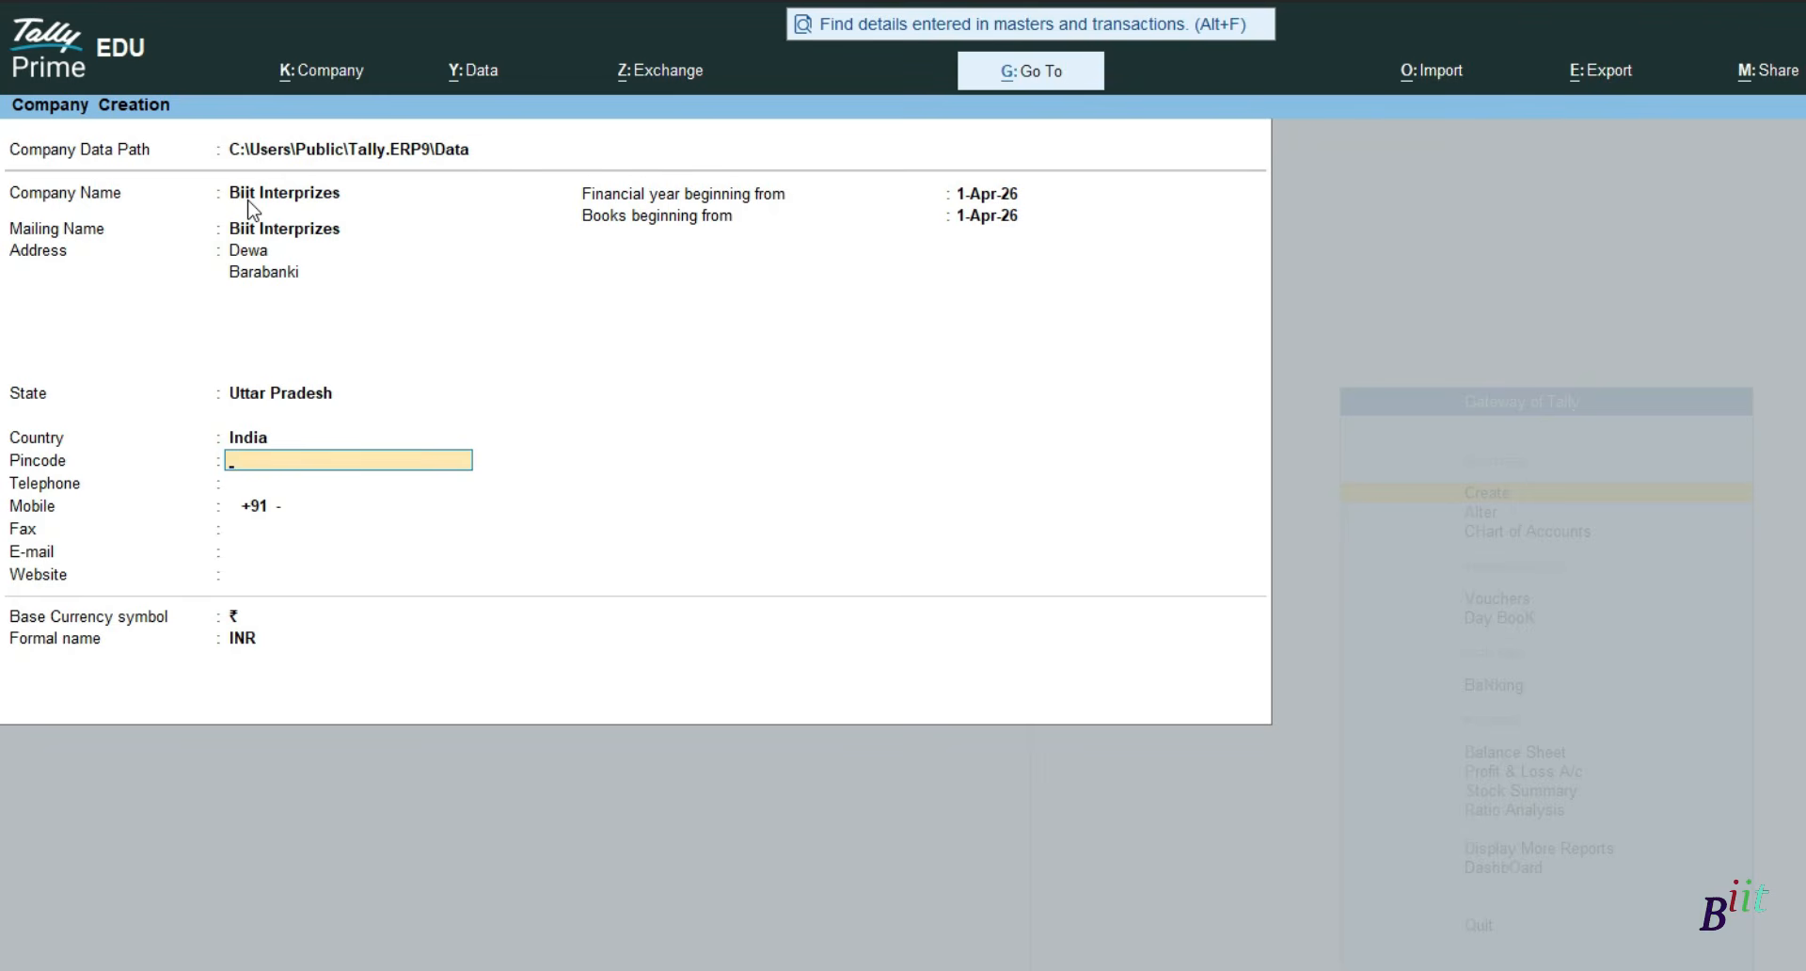
- Enter the pincode and keep the mobile number, leaving the telephone blank
{"action": "type", "text": "644645"}
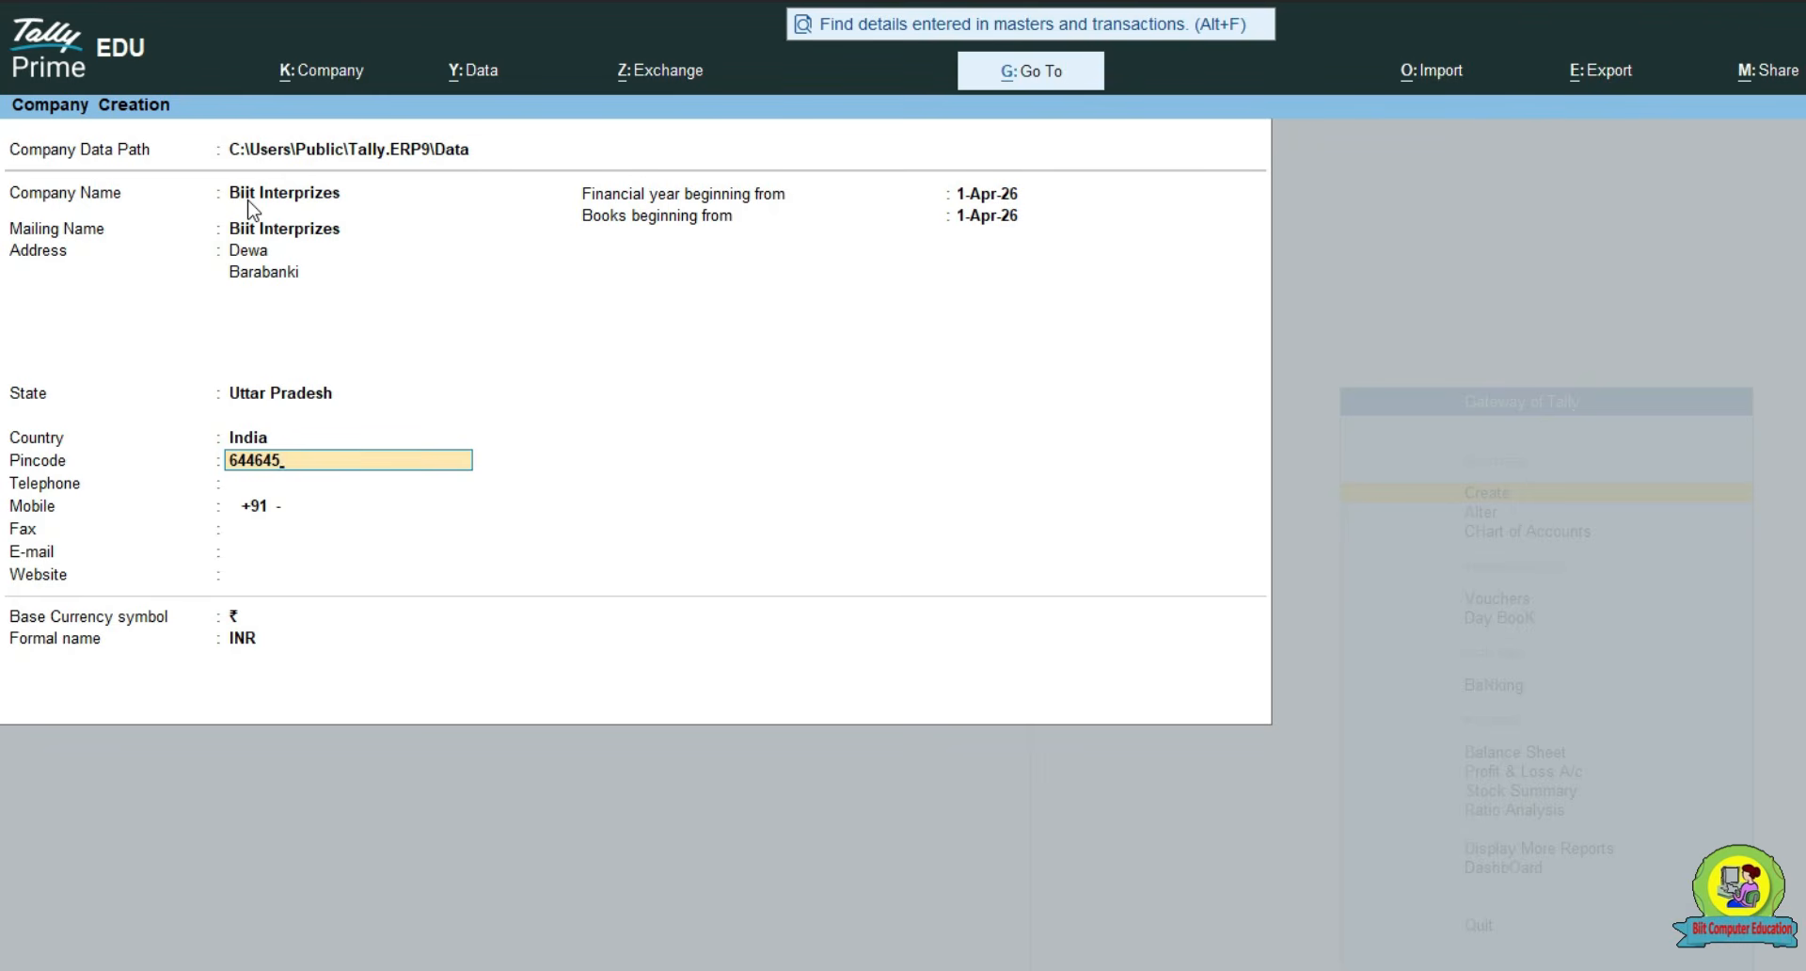
{"action": "key", "text": "Return"}
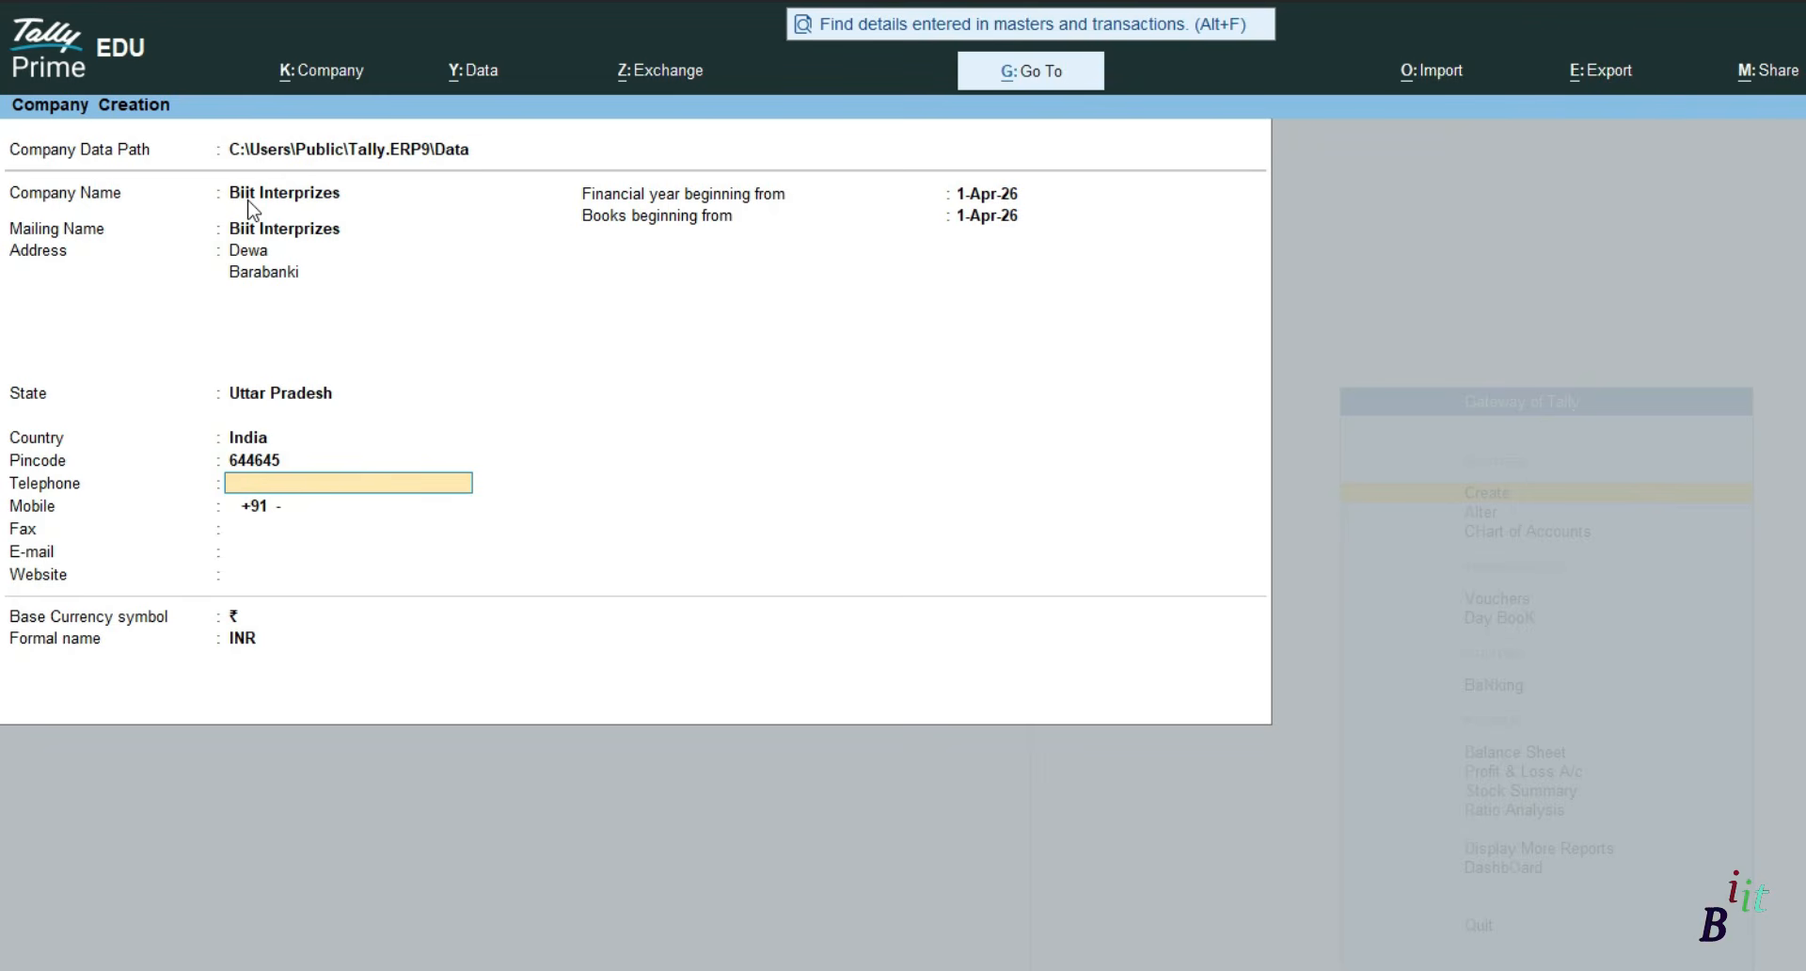
{"action": "key", "text": "Return"}
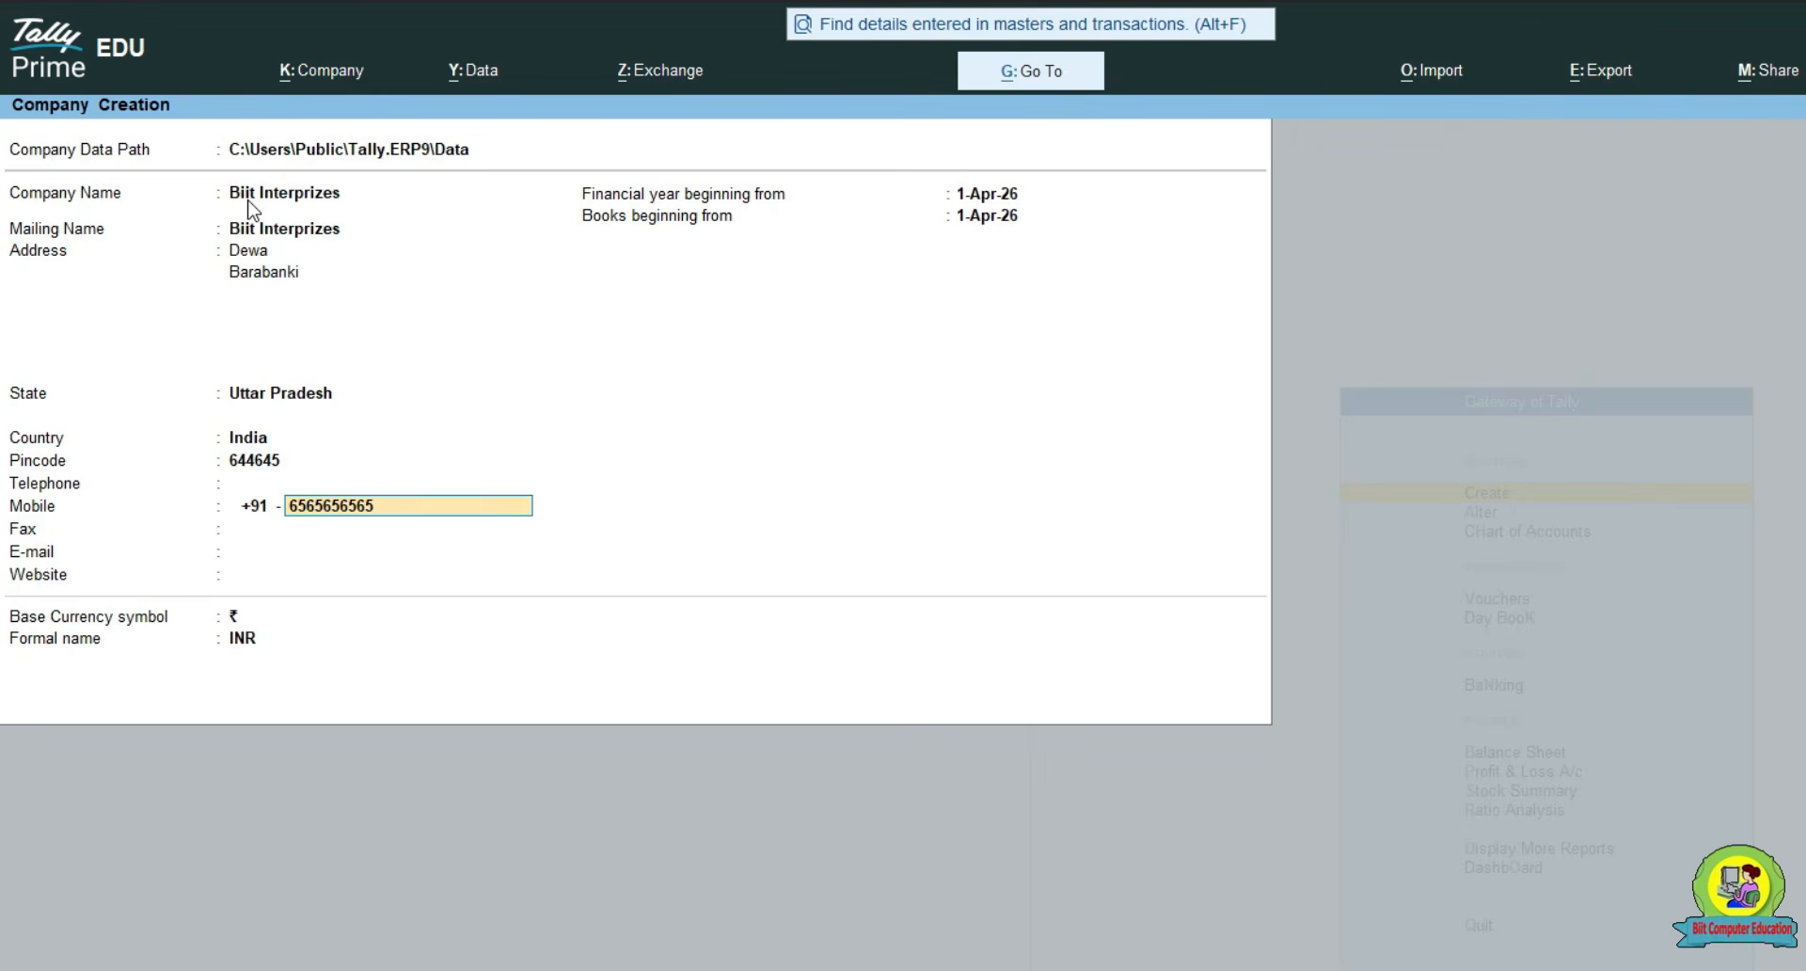
{"action": "key", "text": "Return"}
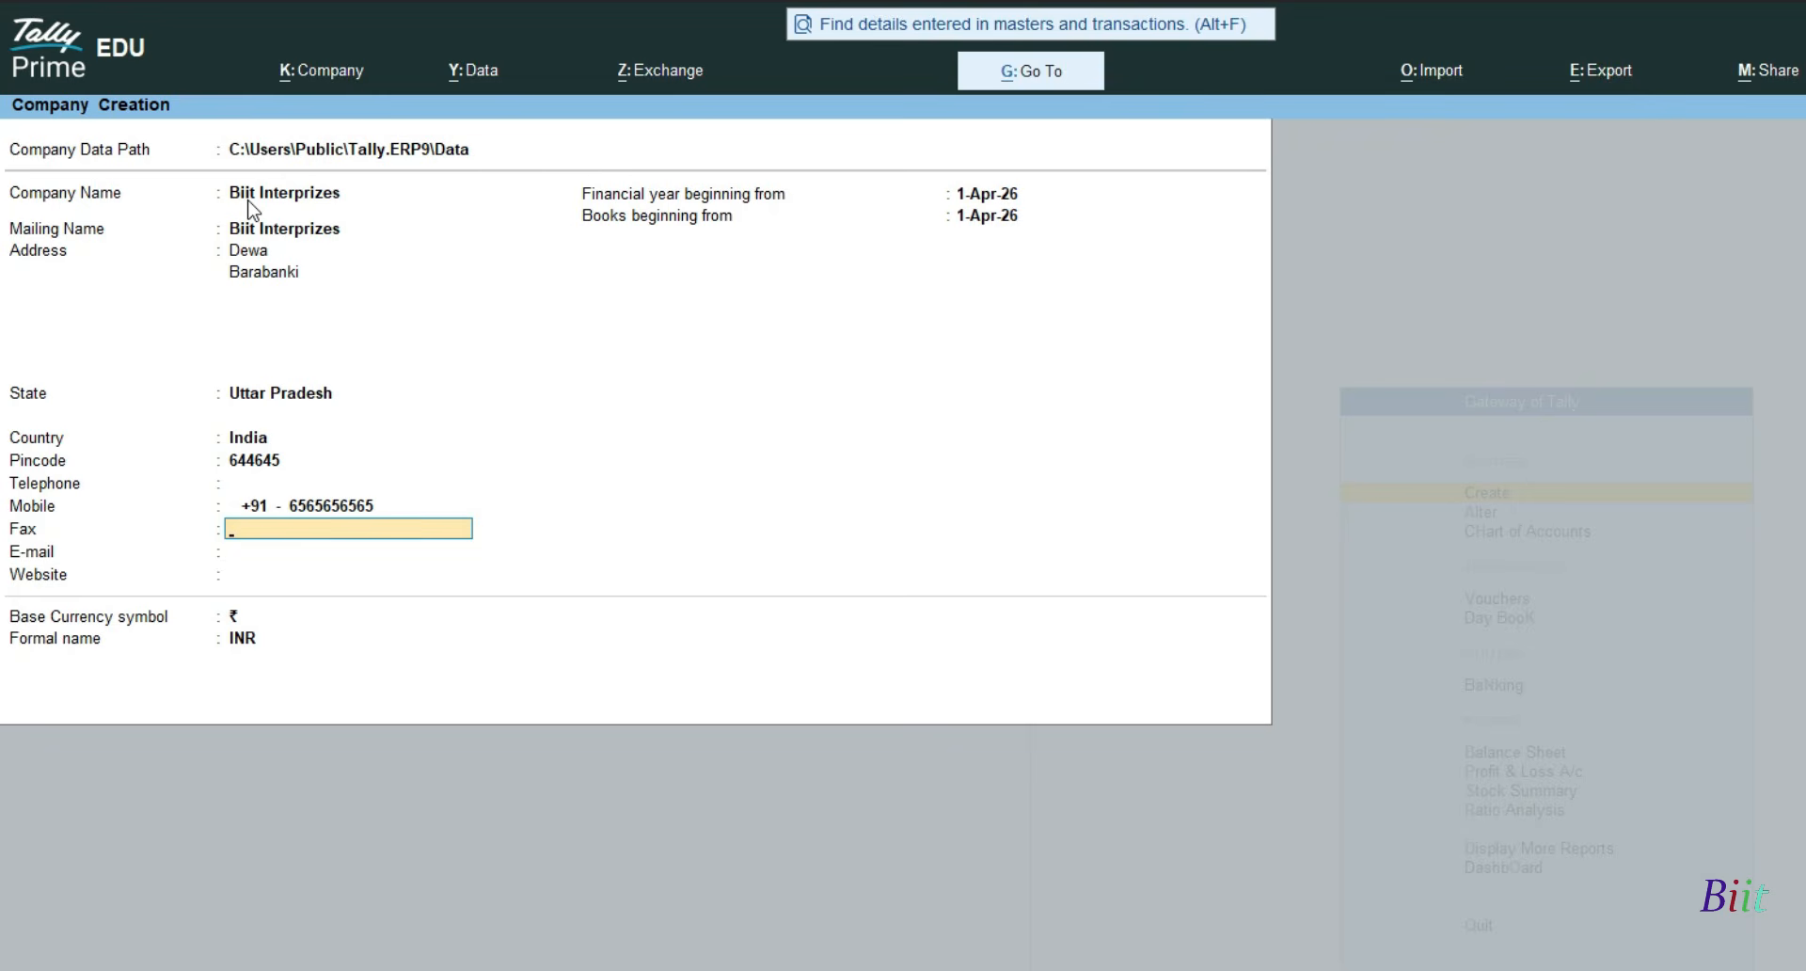
{"action": "key", "text": "Return"}
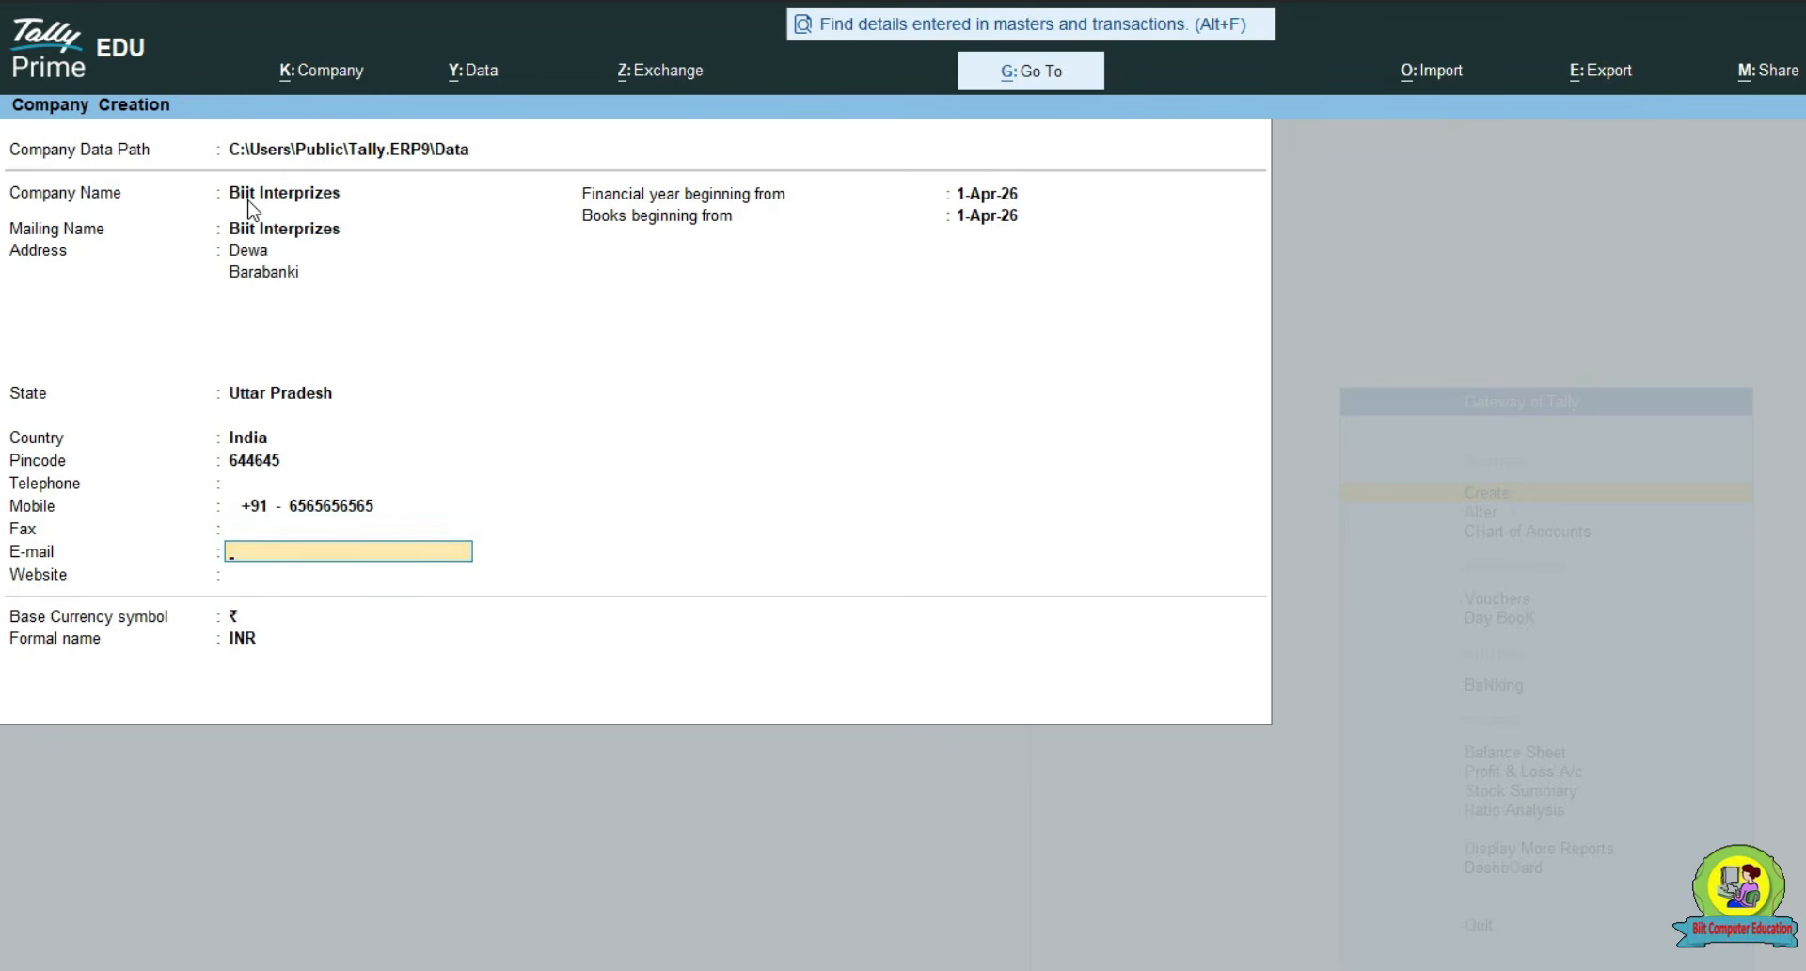
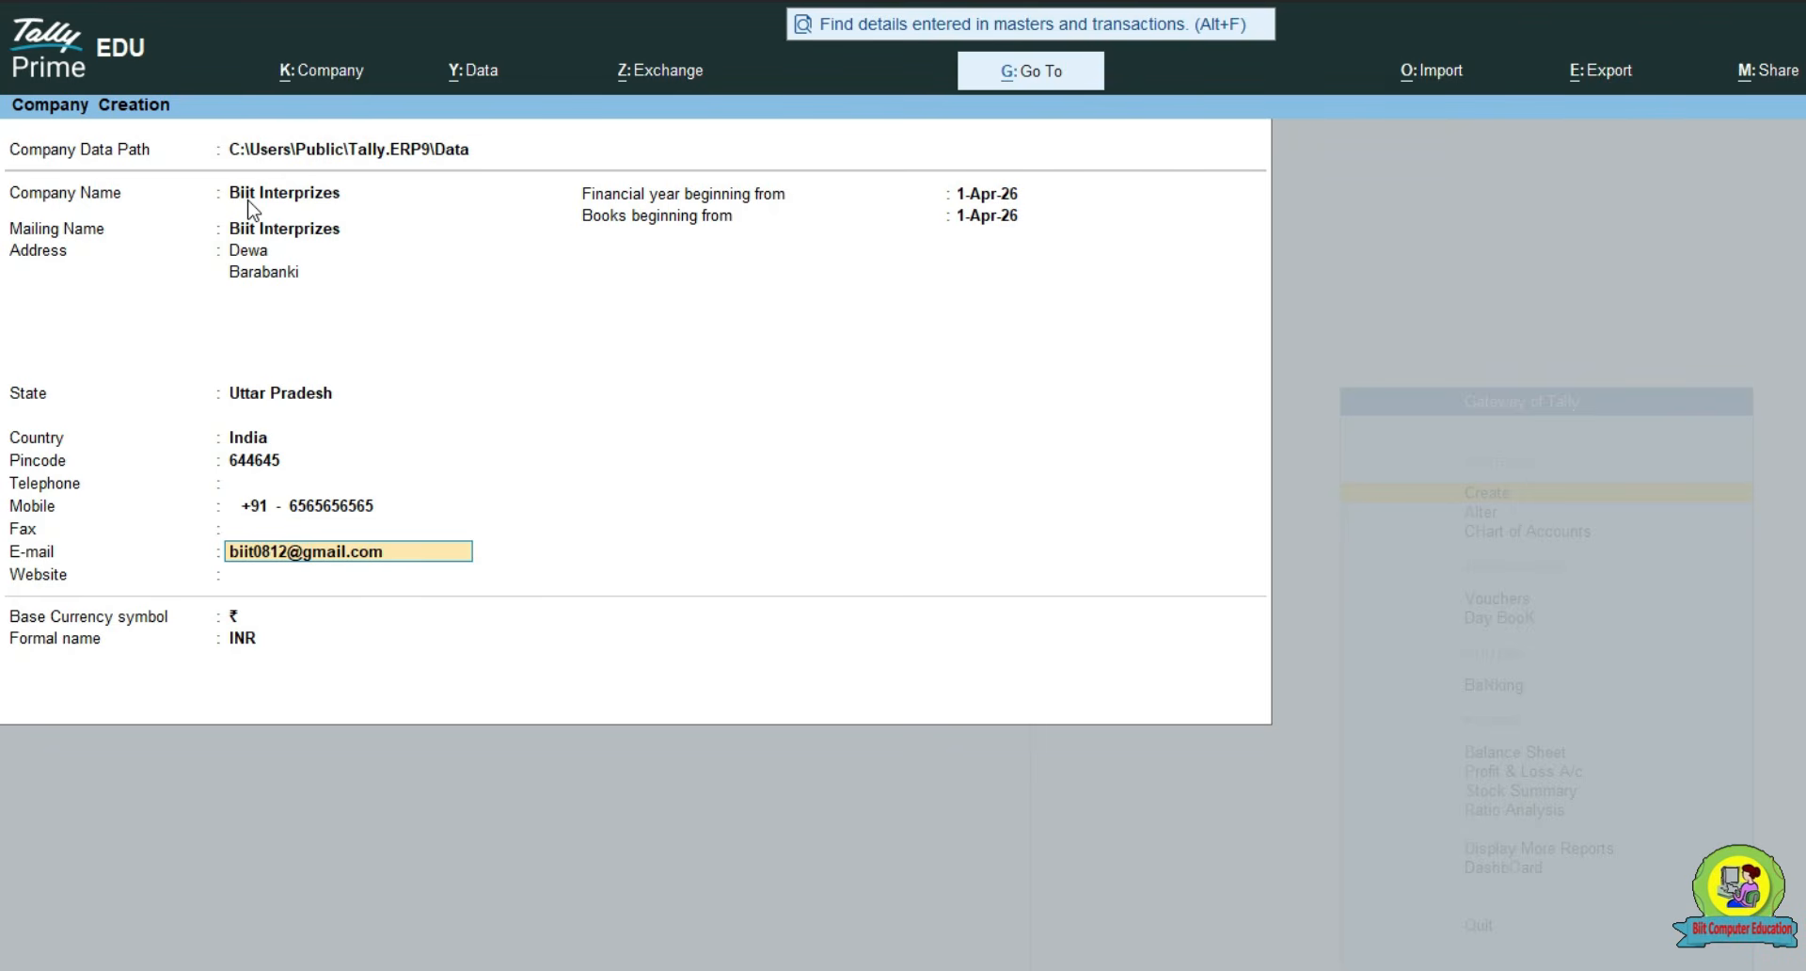
{"action": "key", "text": "Return"}
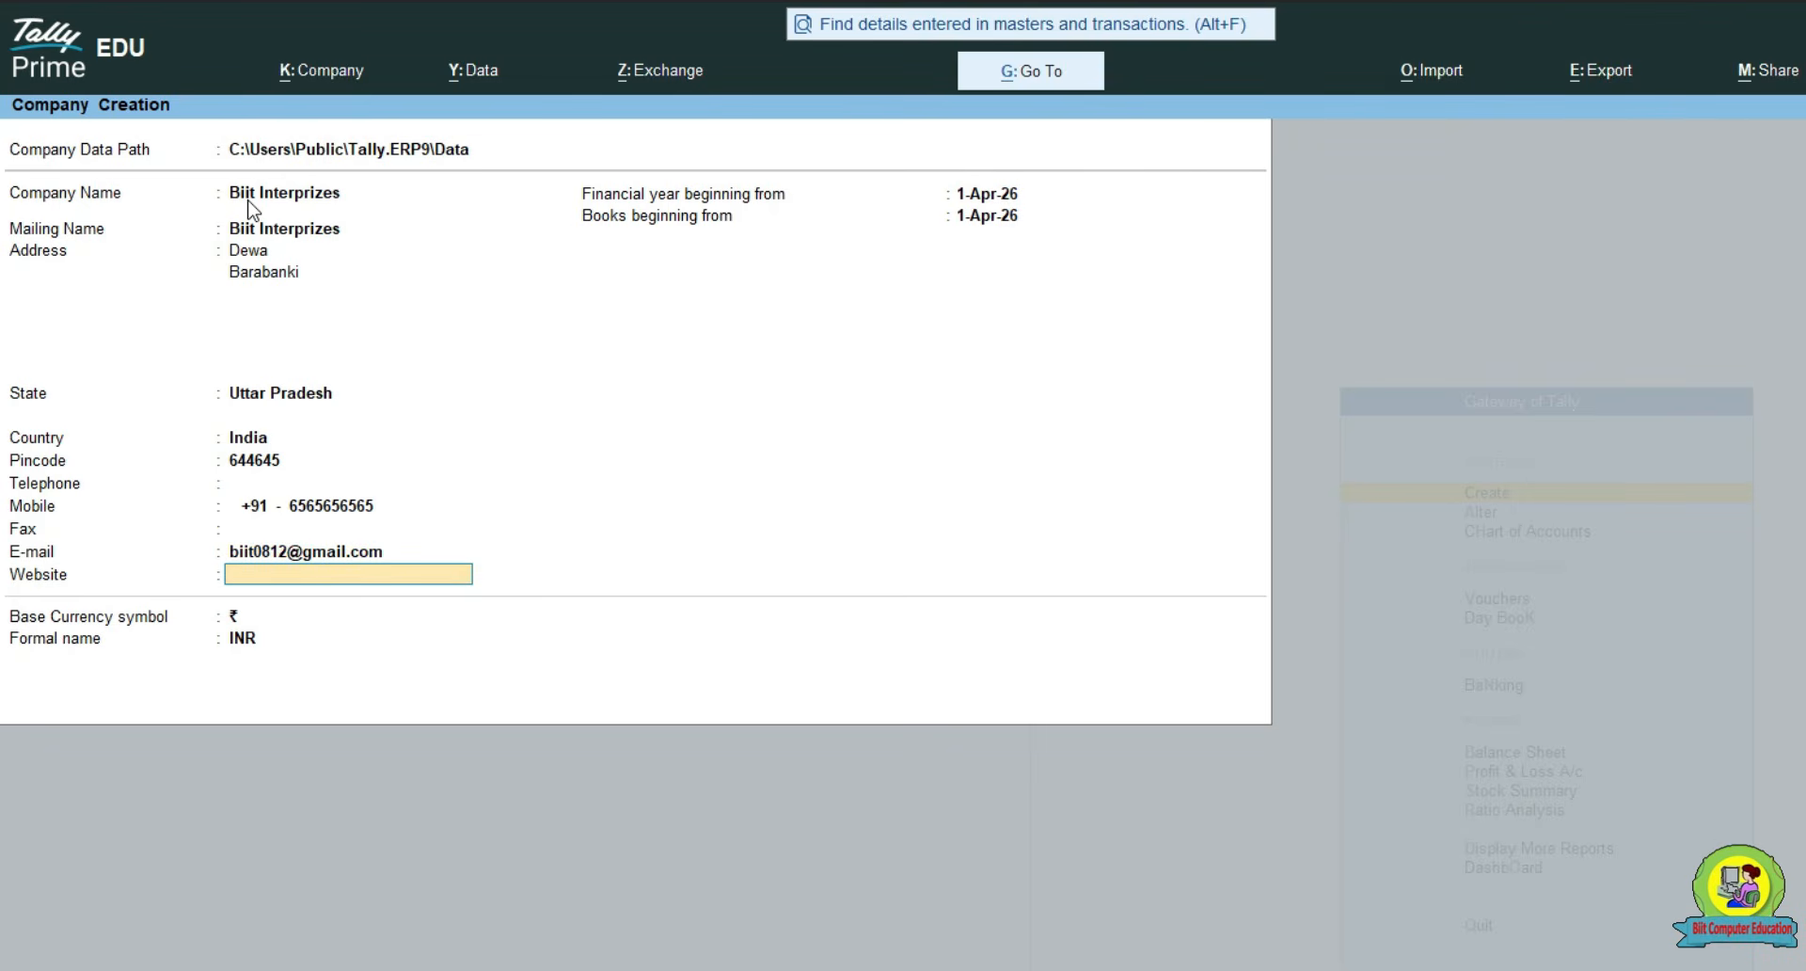
{"action": "type", "text": "ww"}
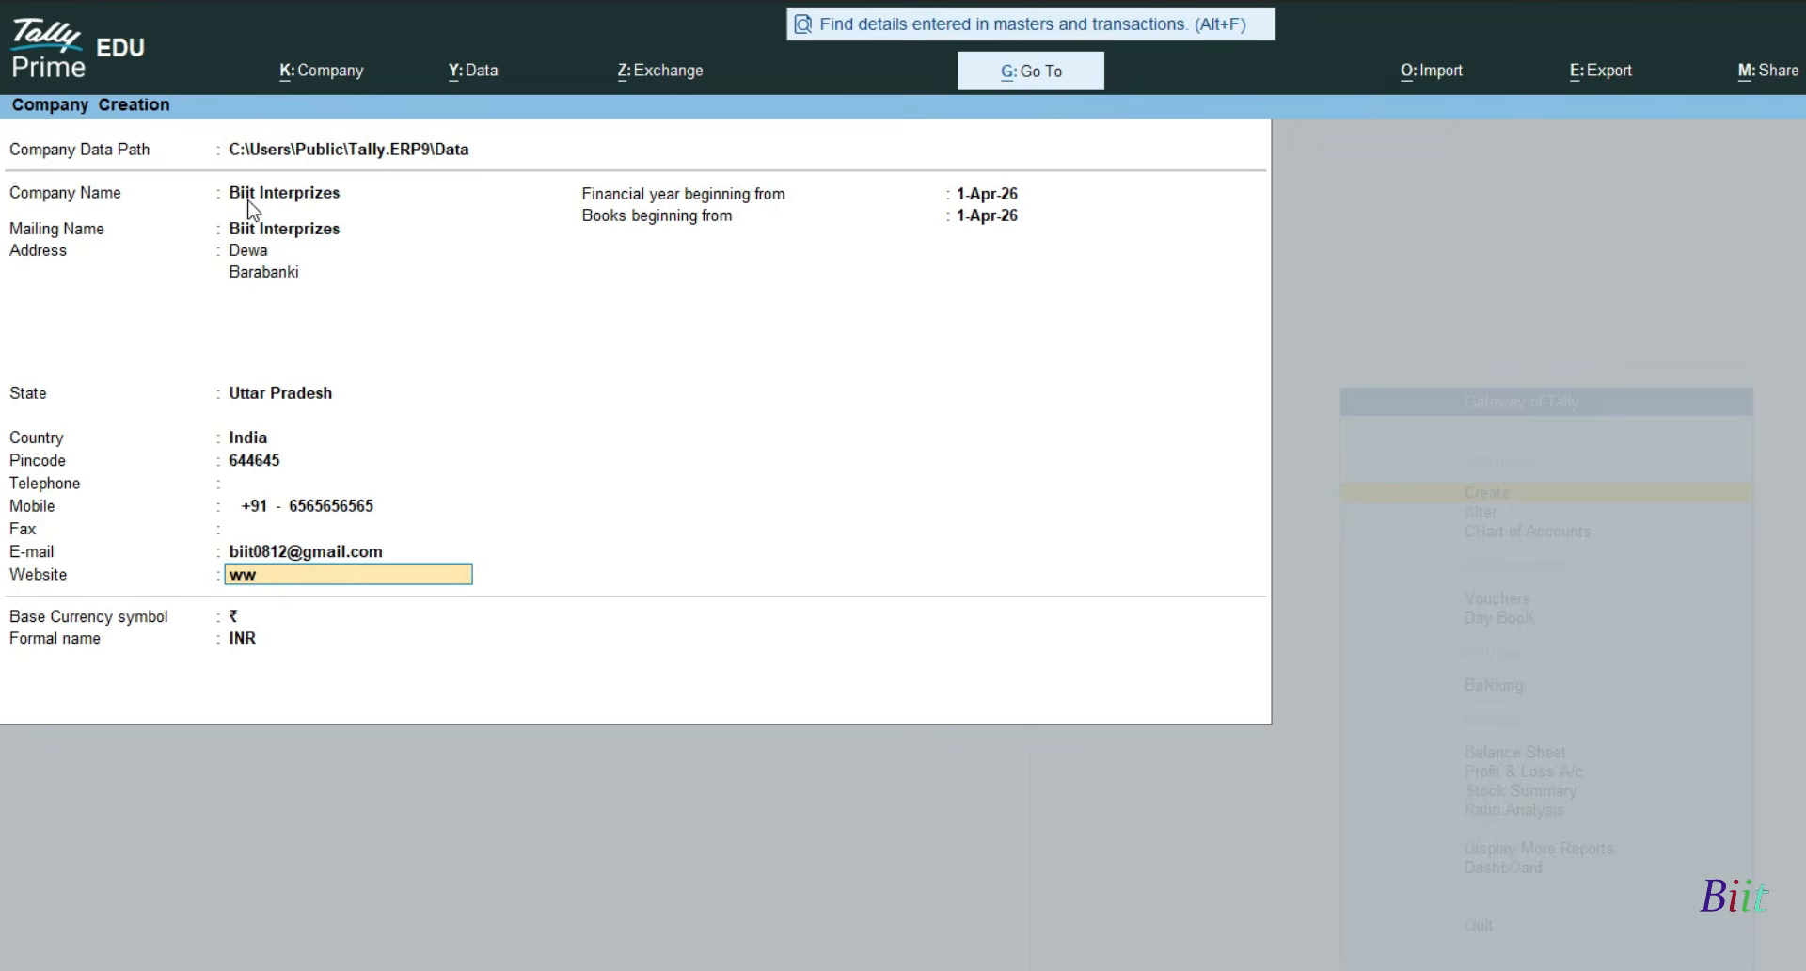
{"action": "type", "text": "w.abc.com"}
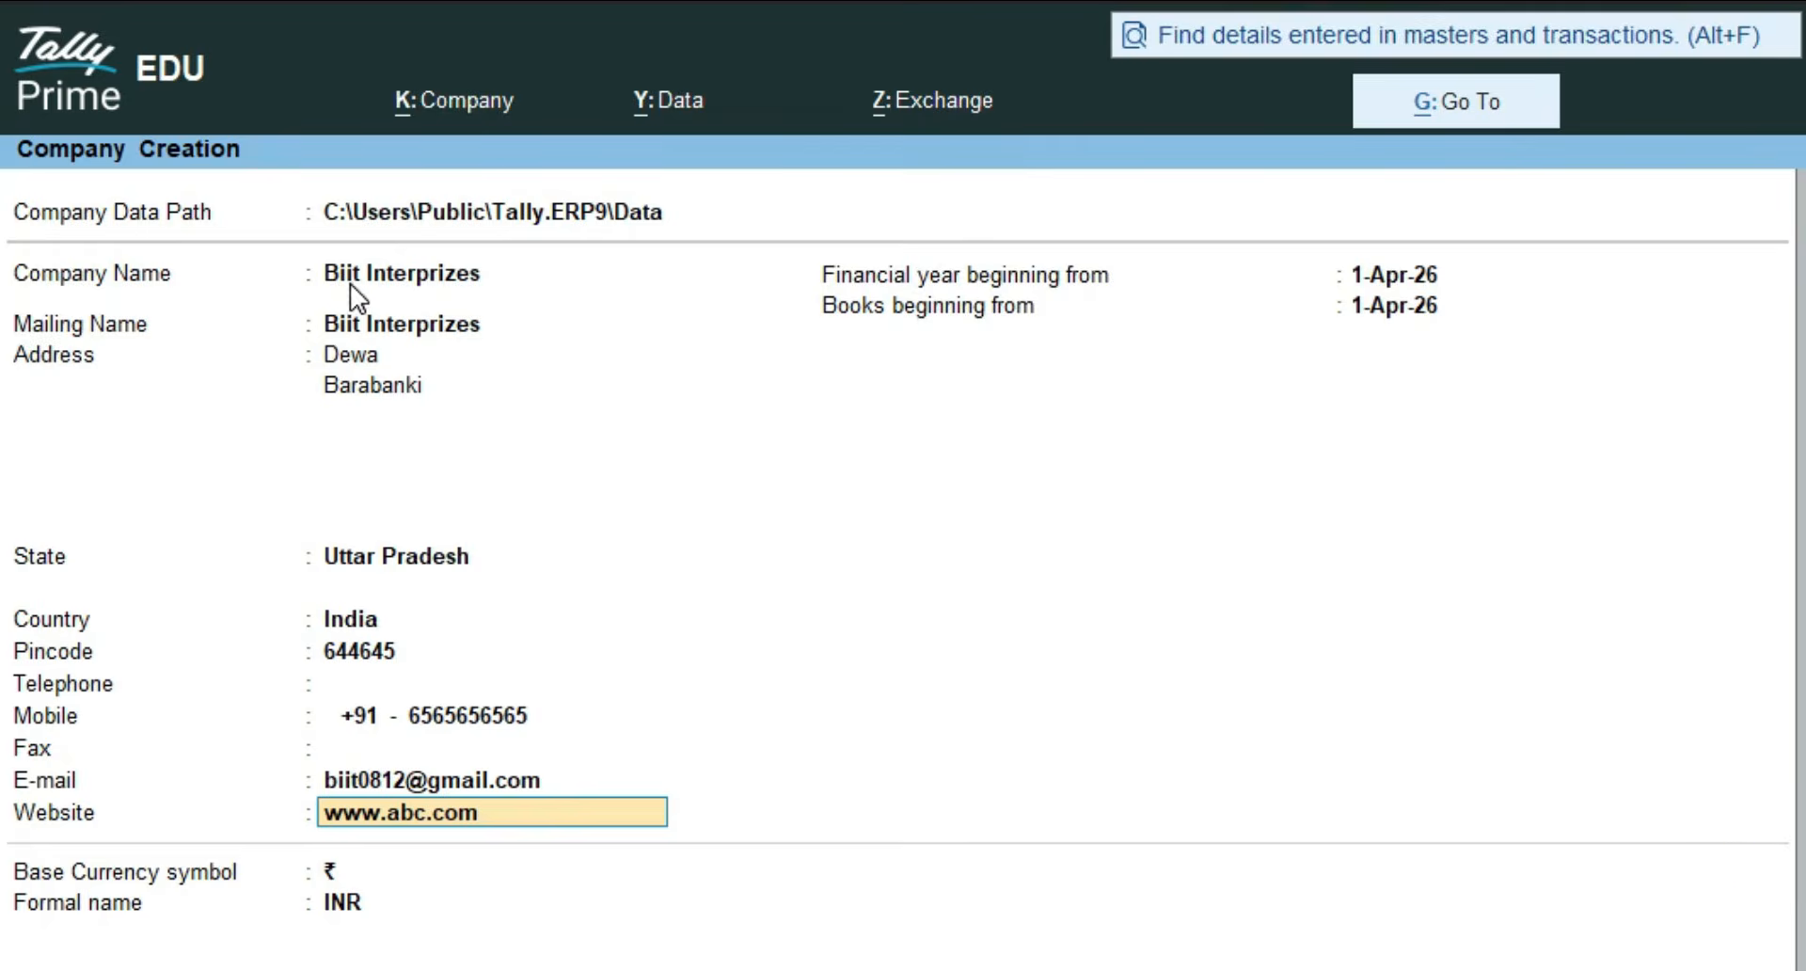
{"action": "key", "text": "Return"}
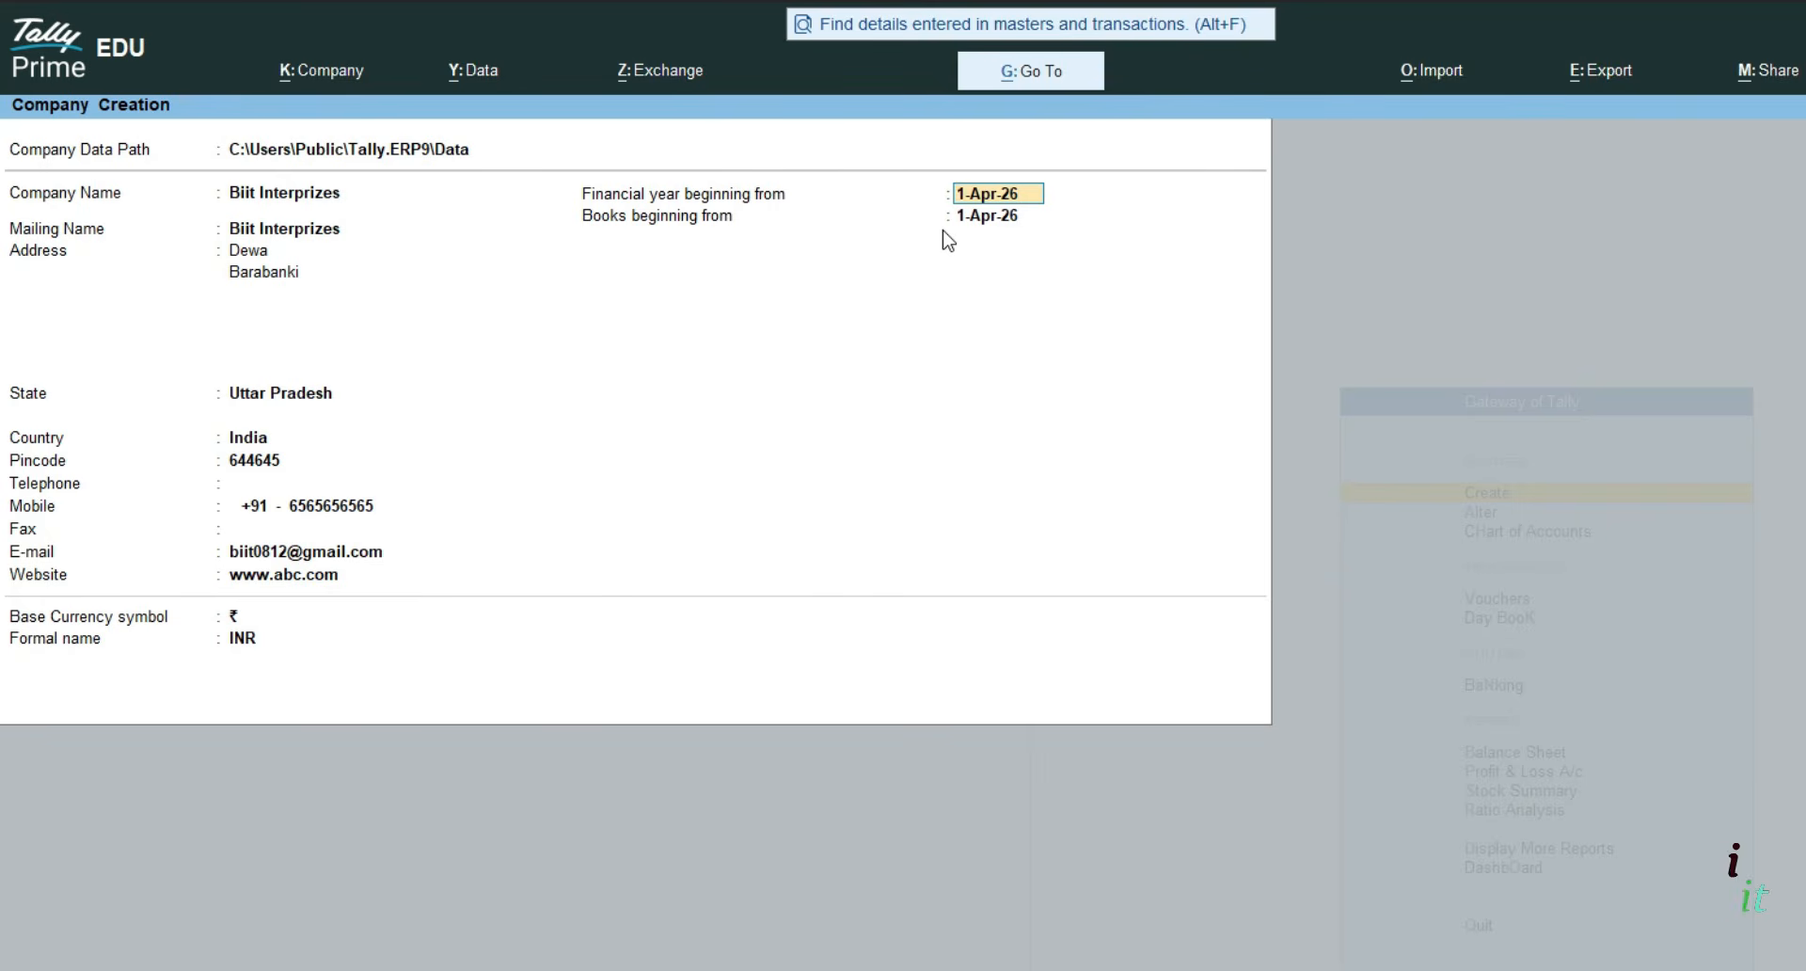
- Change Books beginning from to 1-May-26 by entering 1.5
{"action": "left_click", "coordinate": [961, 215]}
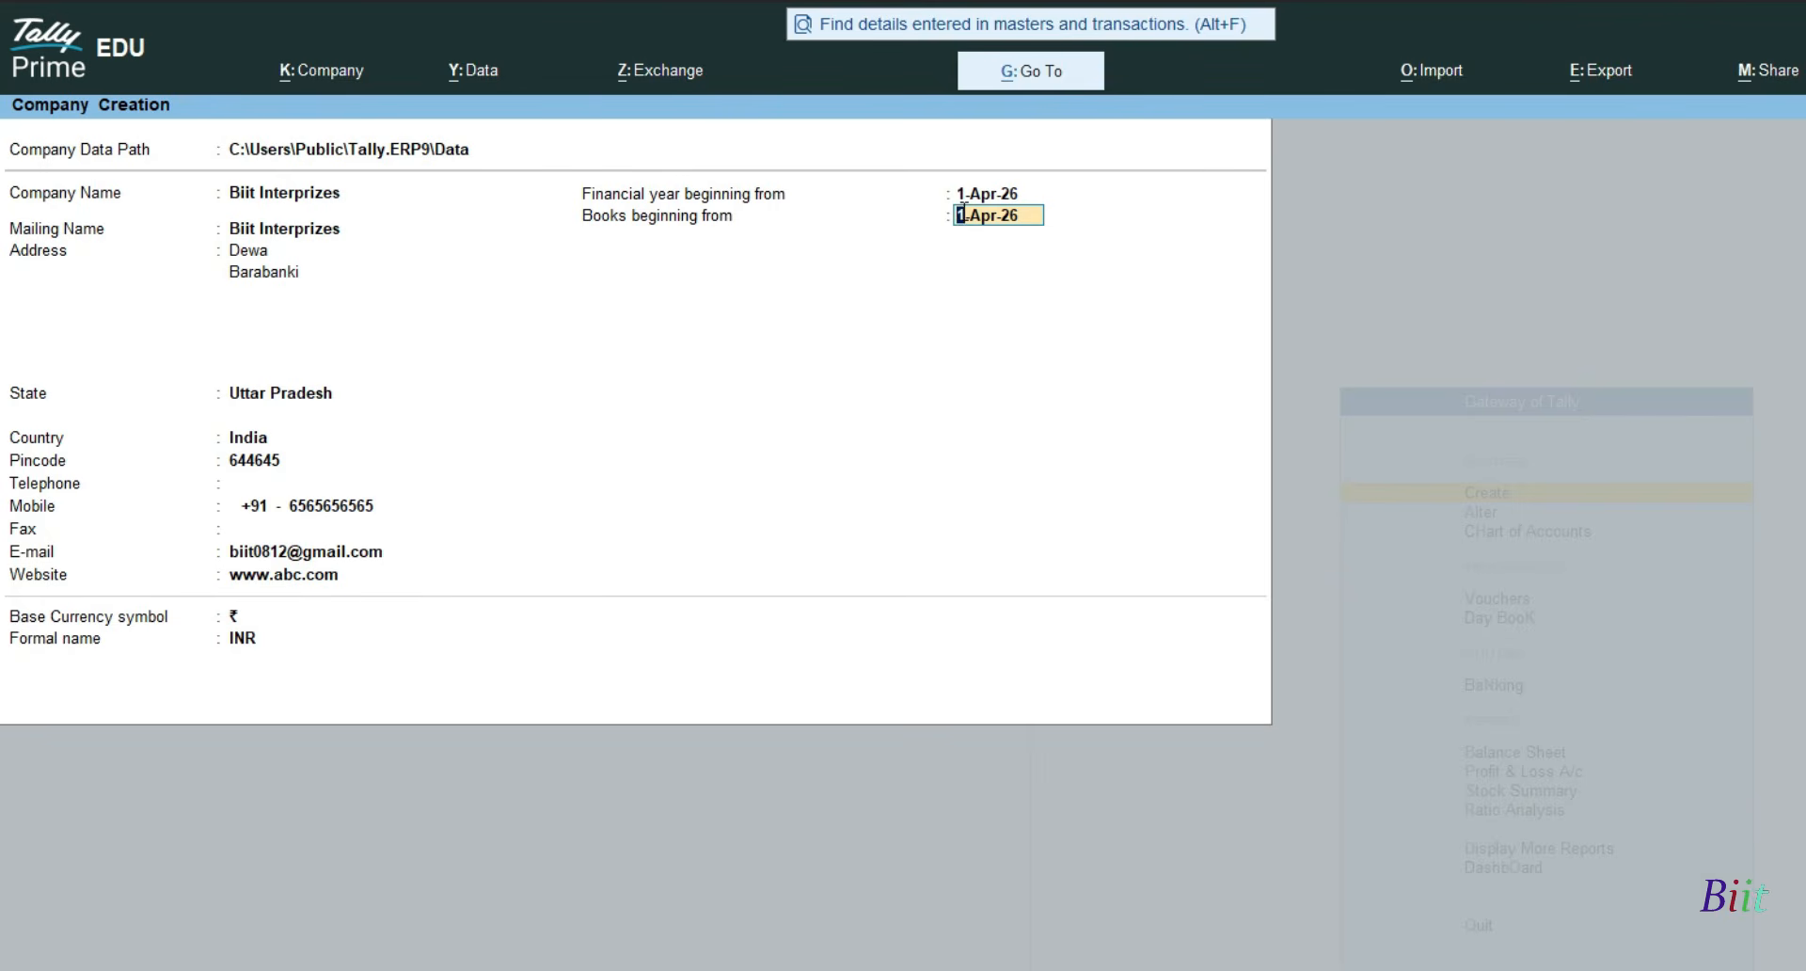
{"action": "type", "text": "1.5"}
{"action": "key", "text": "Return"}
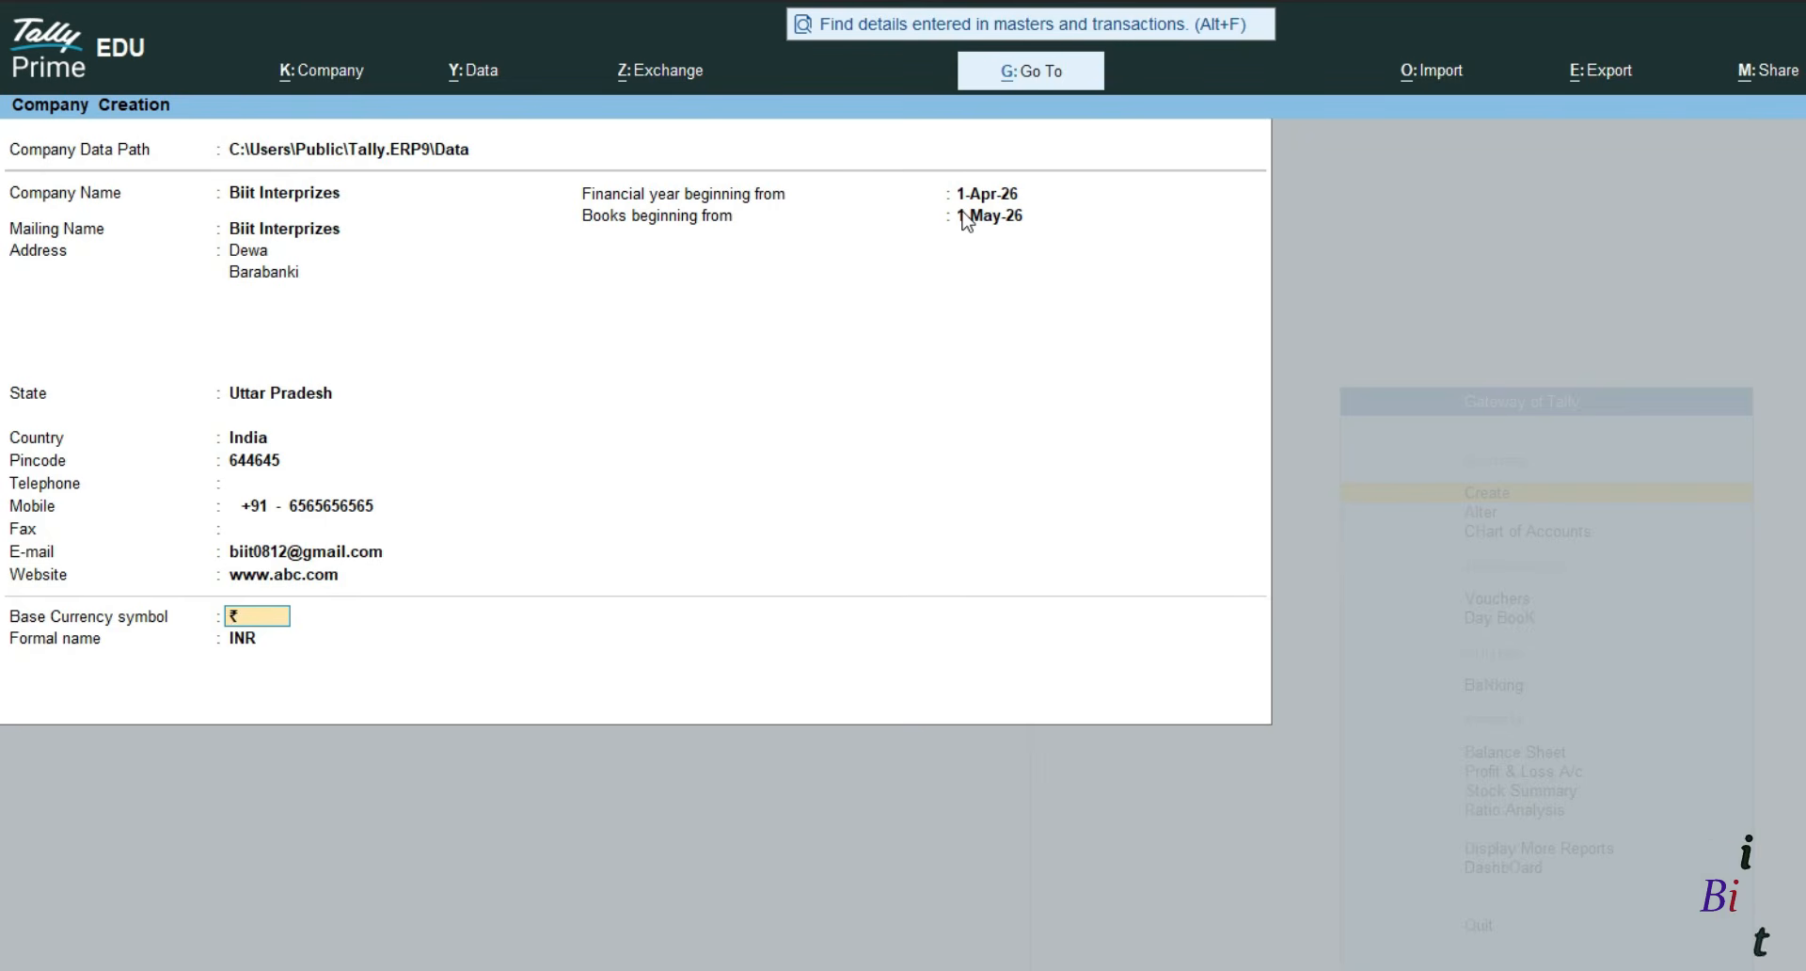
- Keep the rupee currency settings and accept the form to create Biit Interprizes
{"action": "key", "text": "Return"}
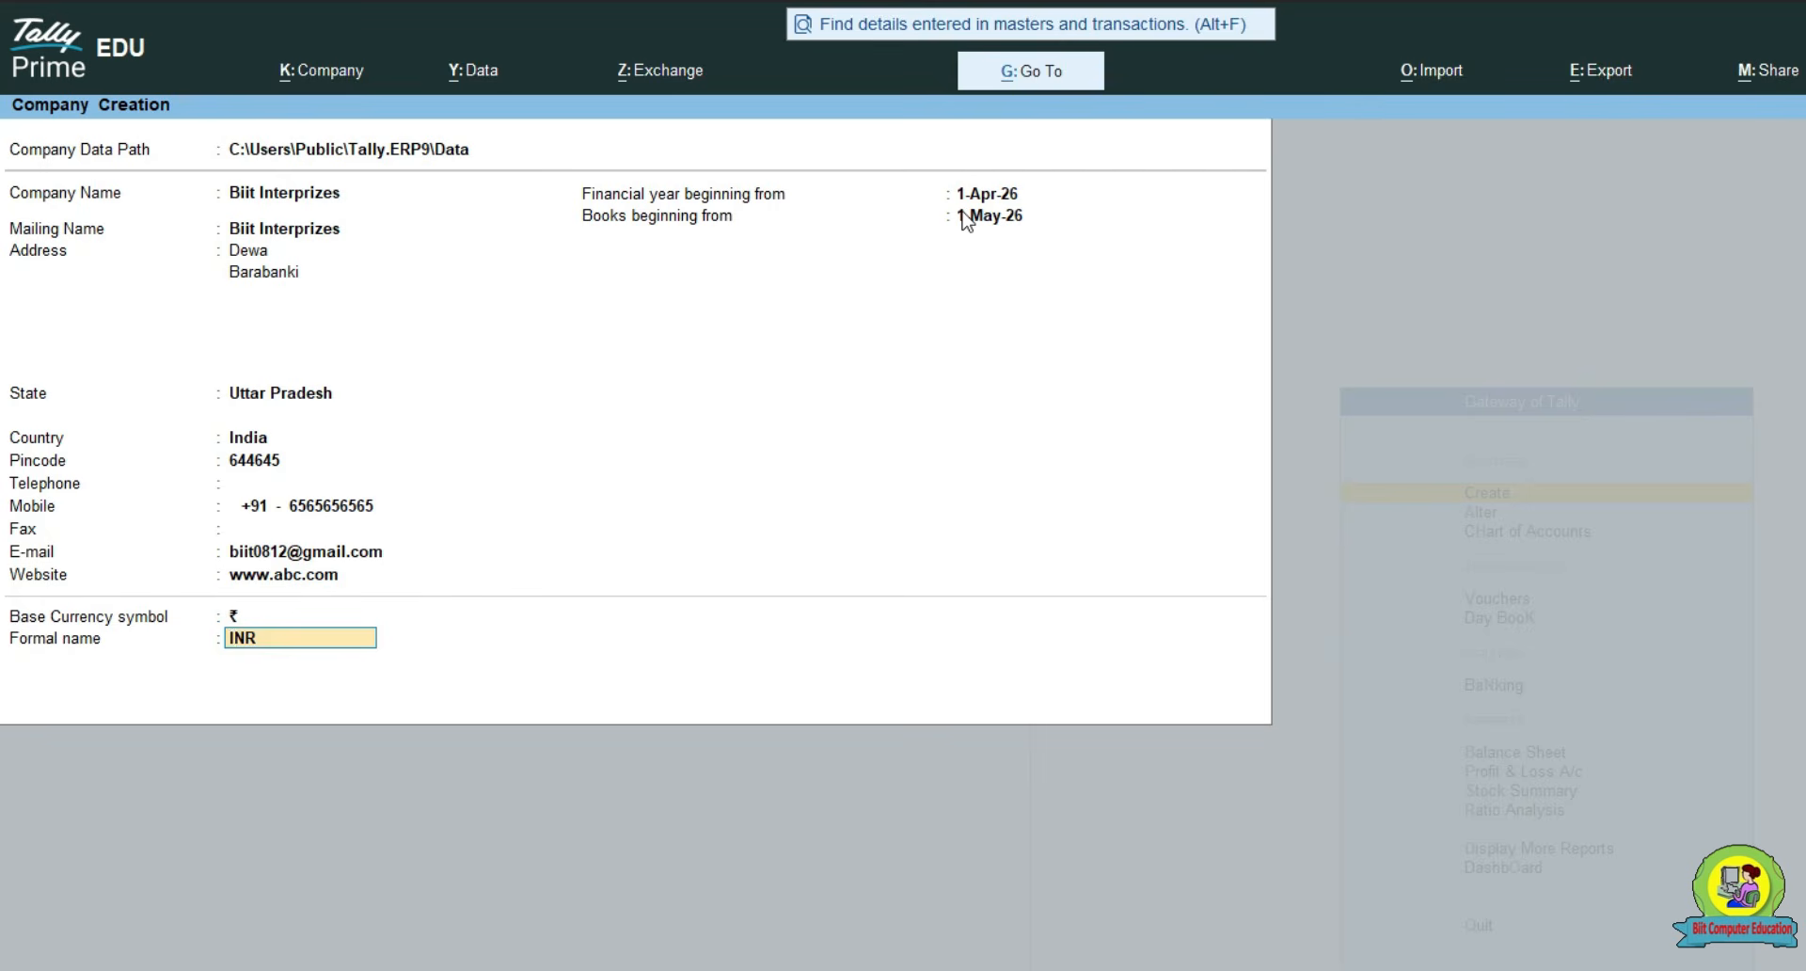
{"action": "key", "text": "Return"}
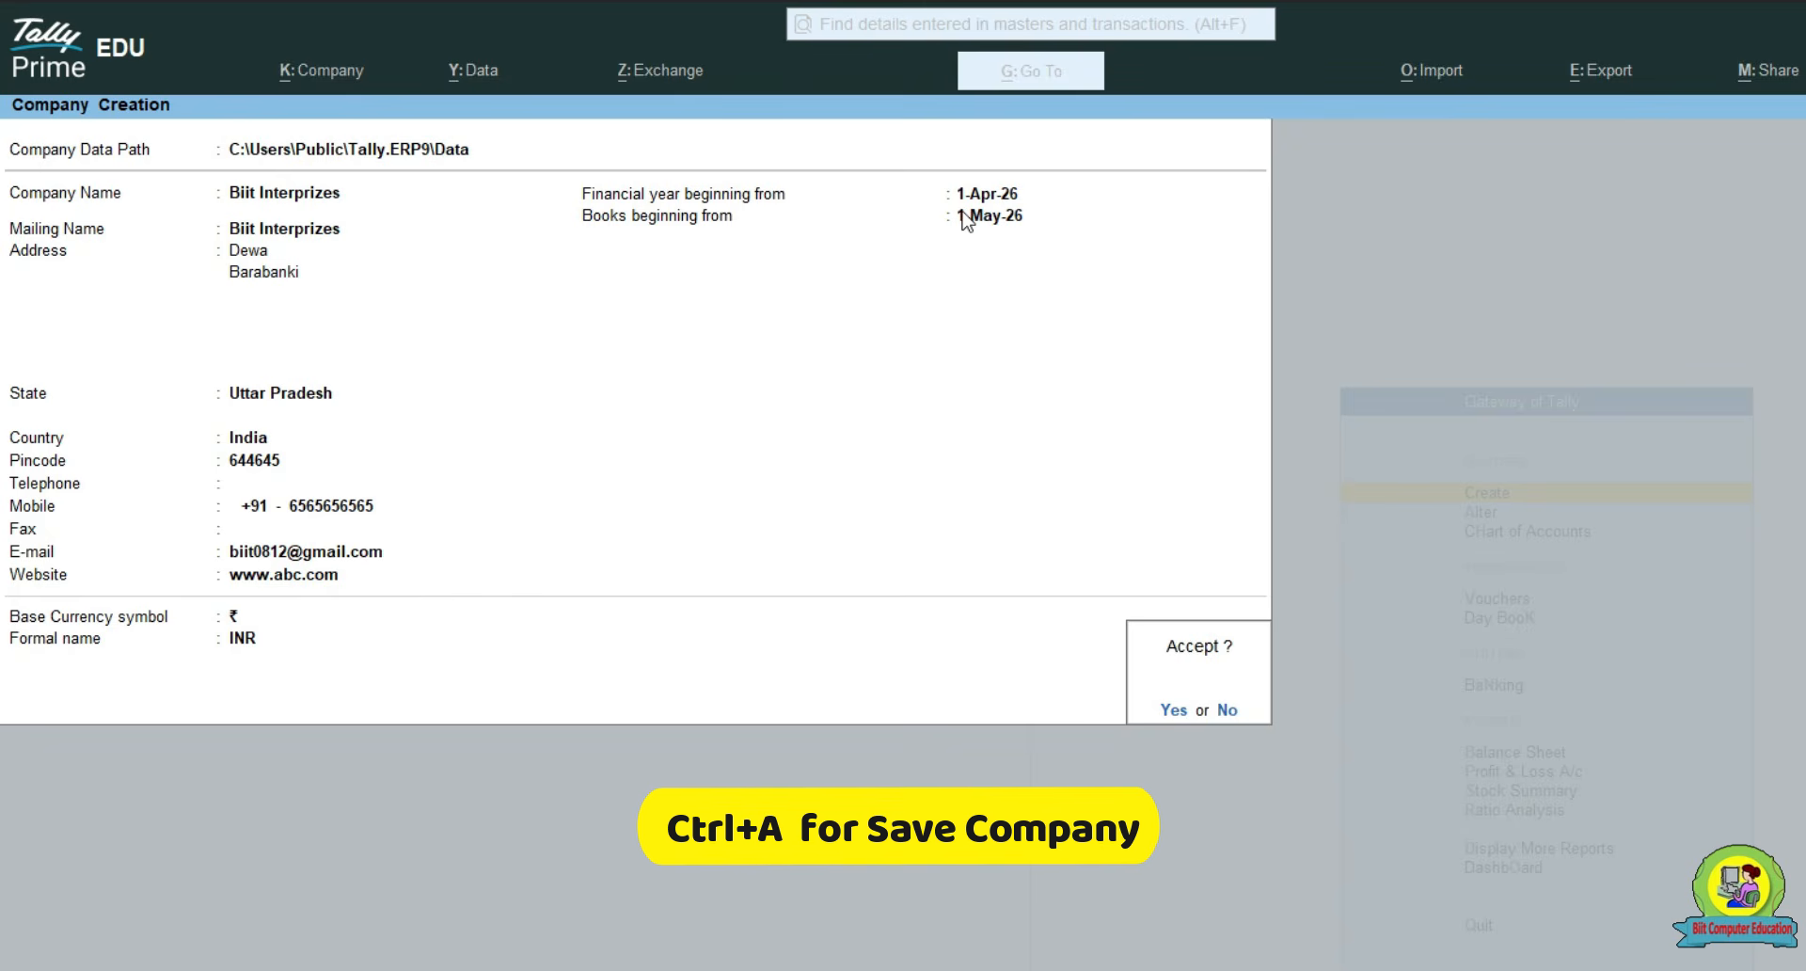
{"action": "left_click", "coordinate": [961, 212]}
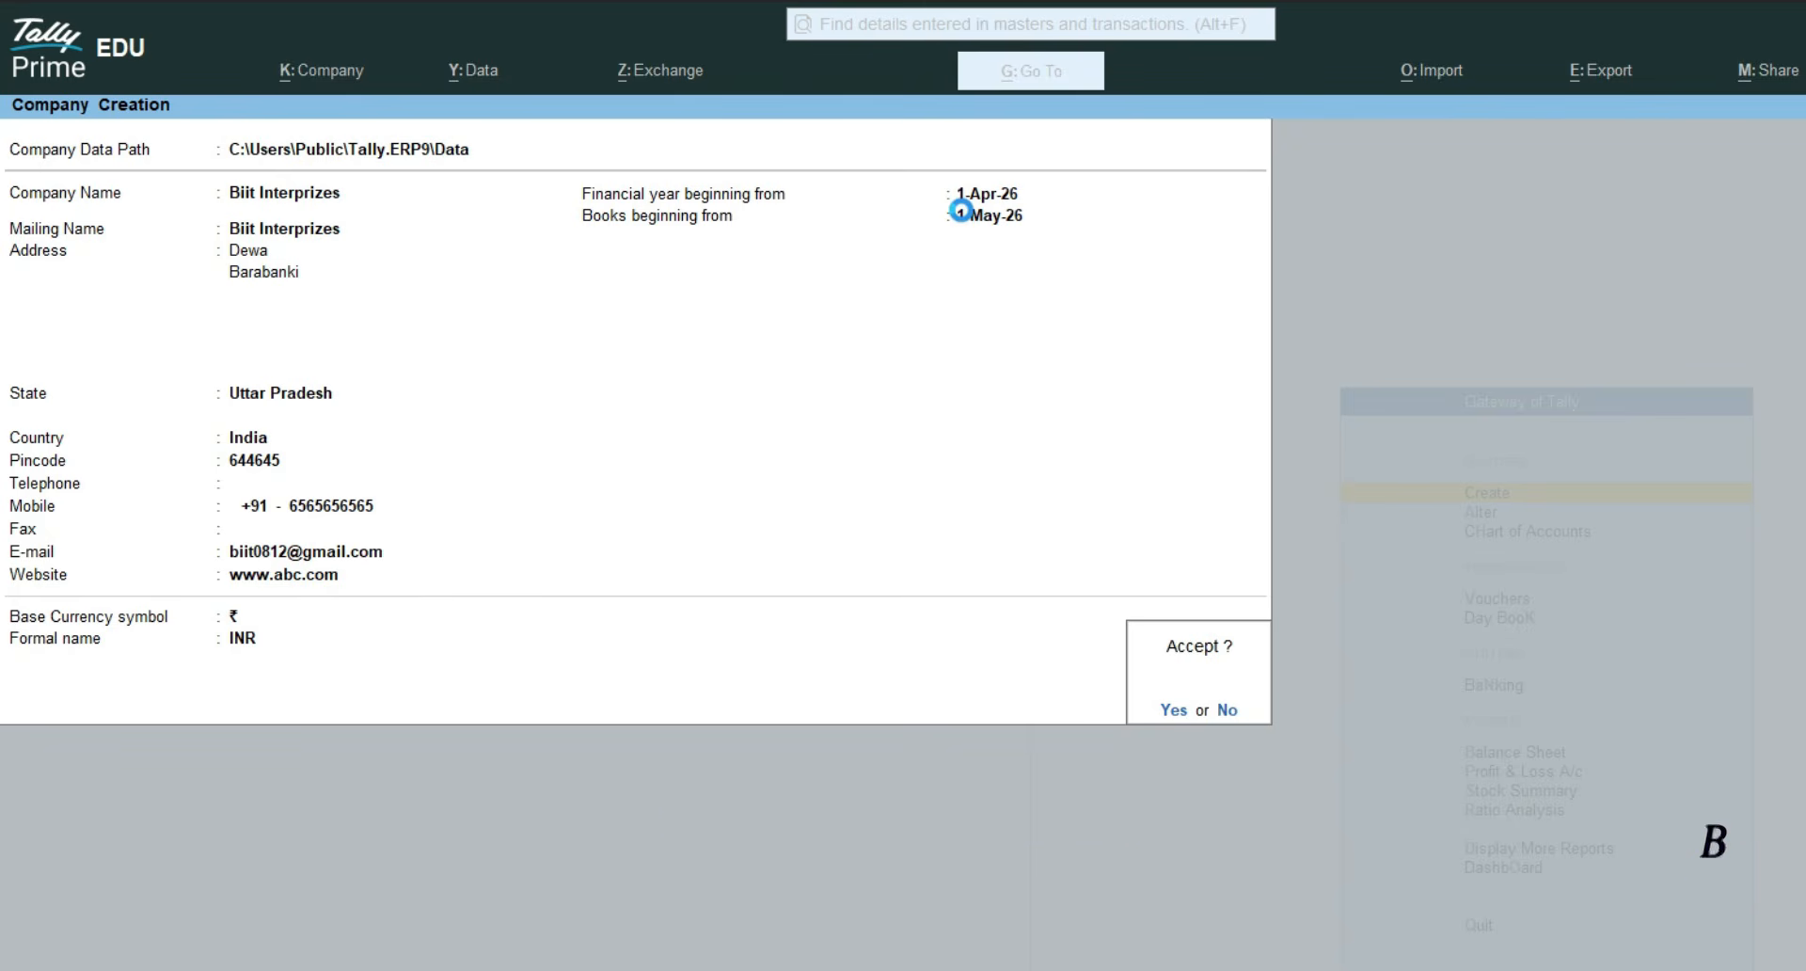
{"action": "key", "text": "ctrl+a"}
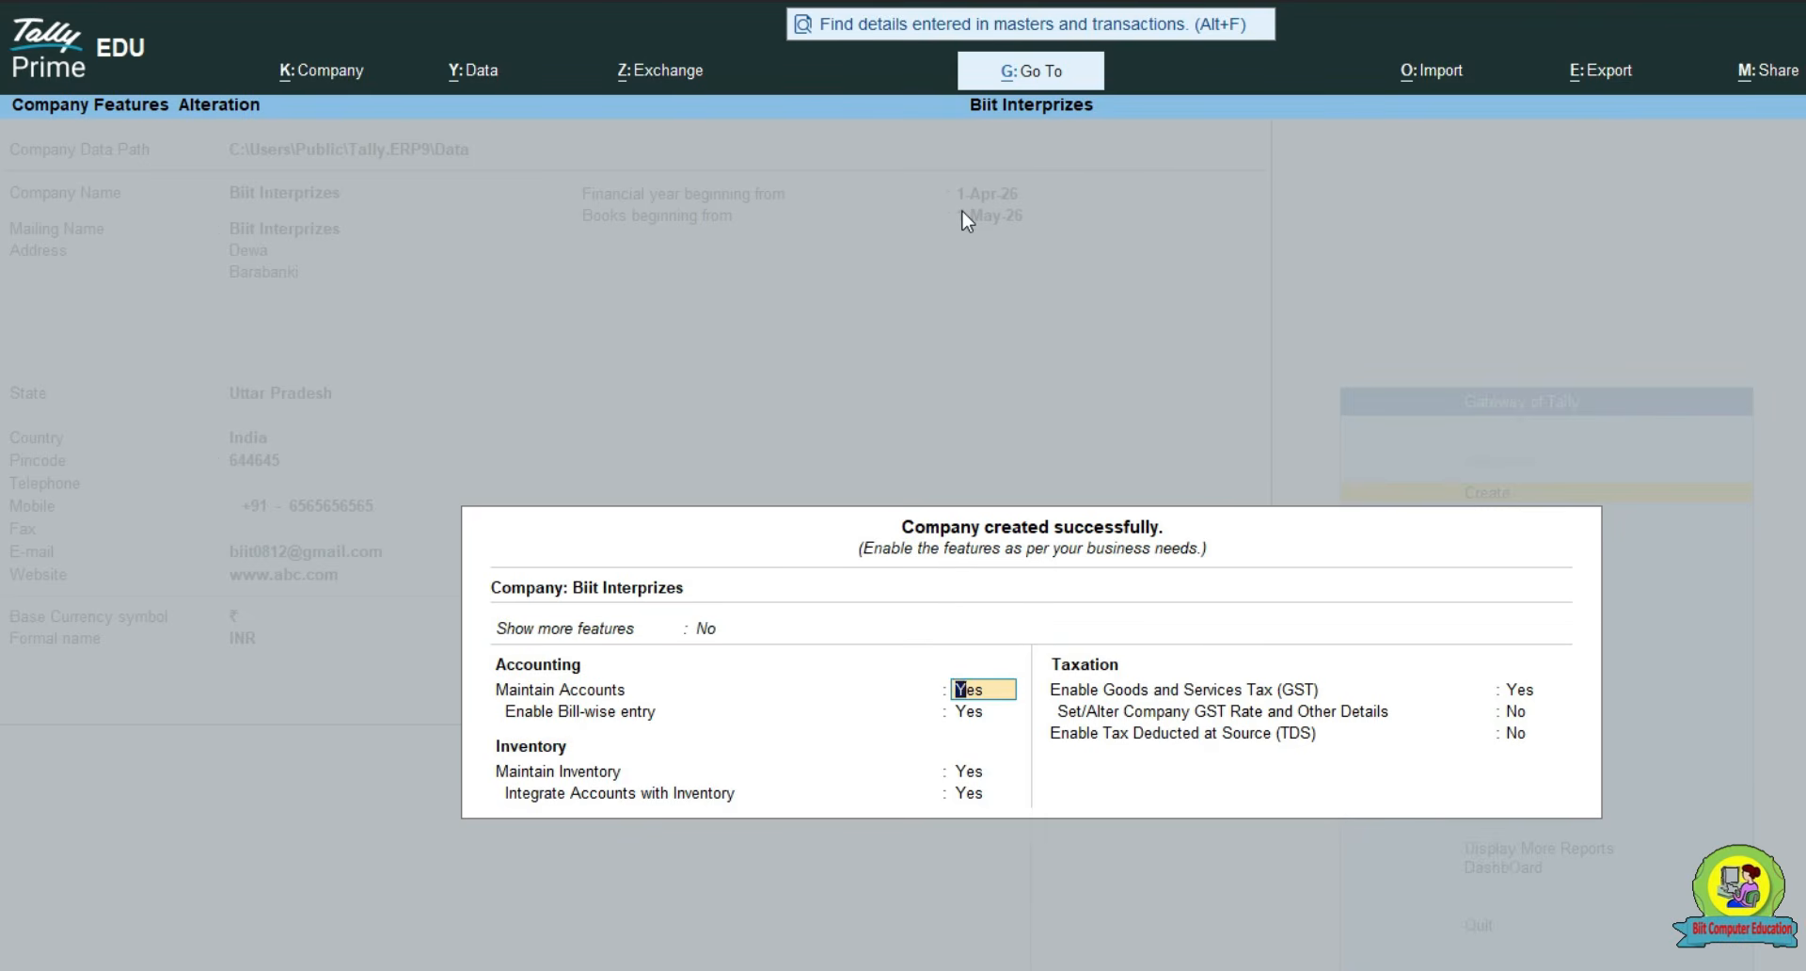
{"action": "key", "text": "Return"}
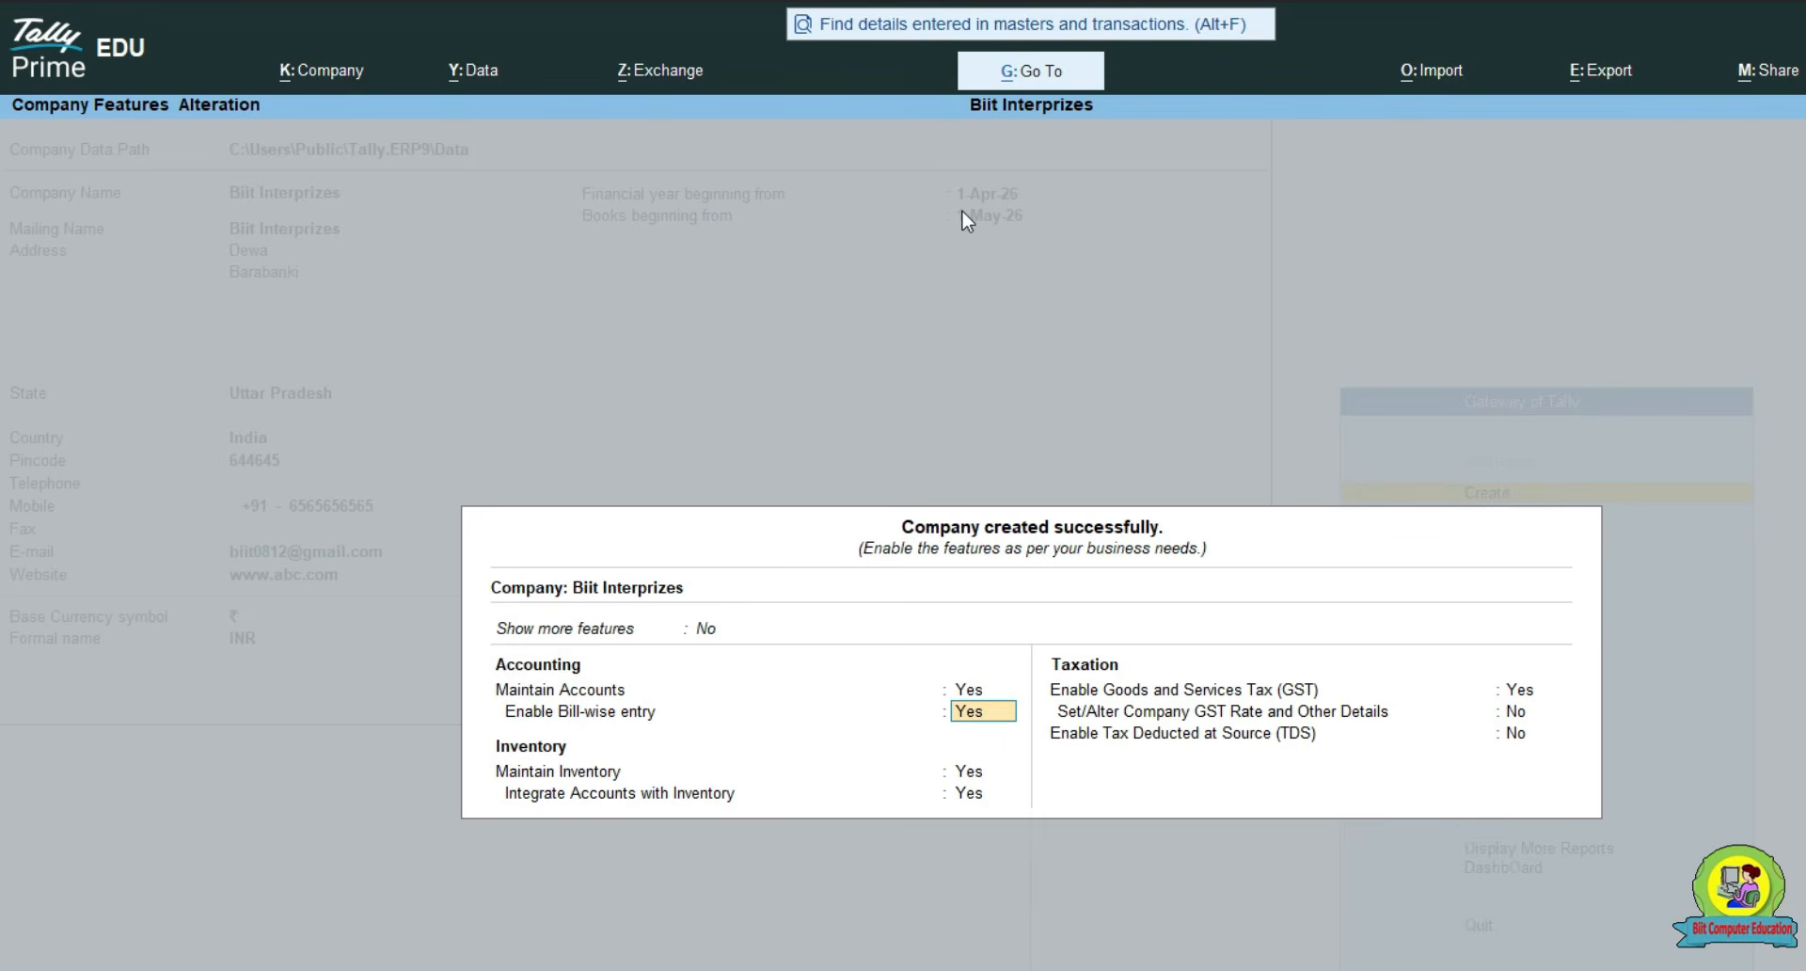
{"action": "key", "text": "Return"}
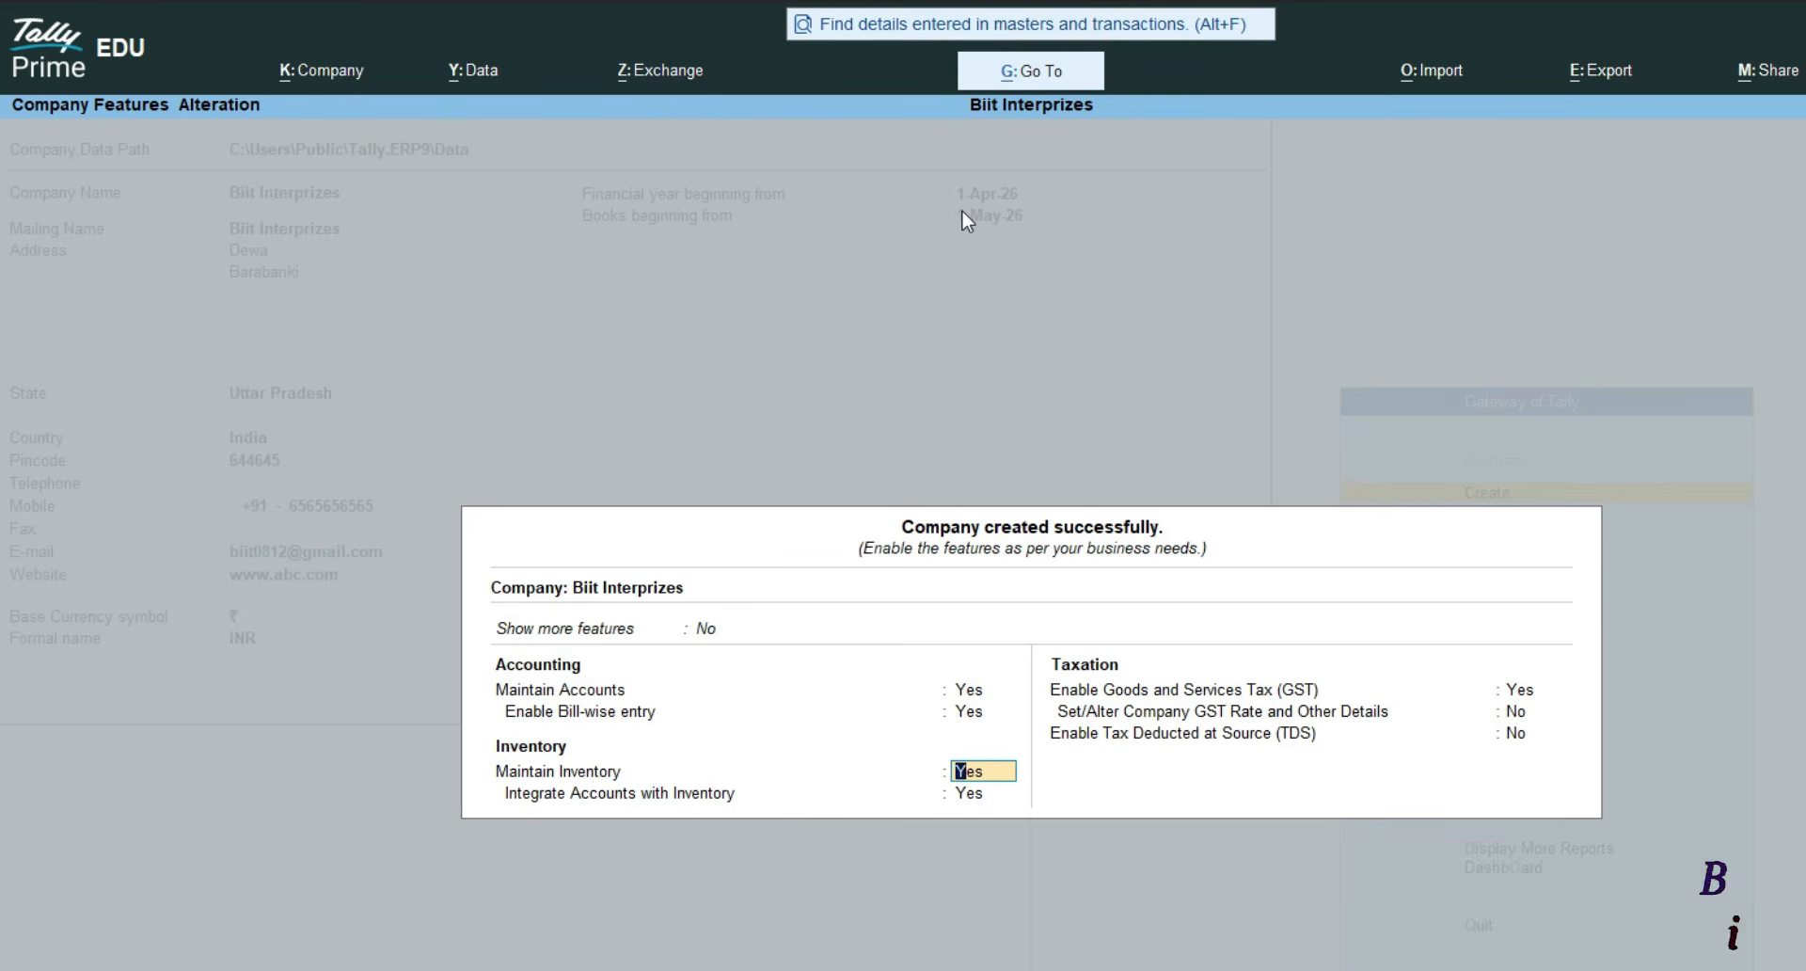
{"action": "key", "text": "Return"}
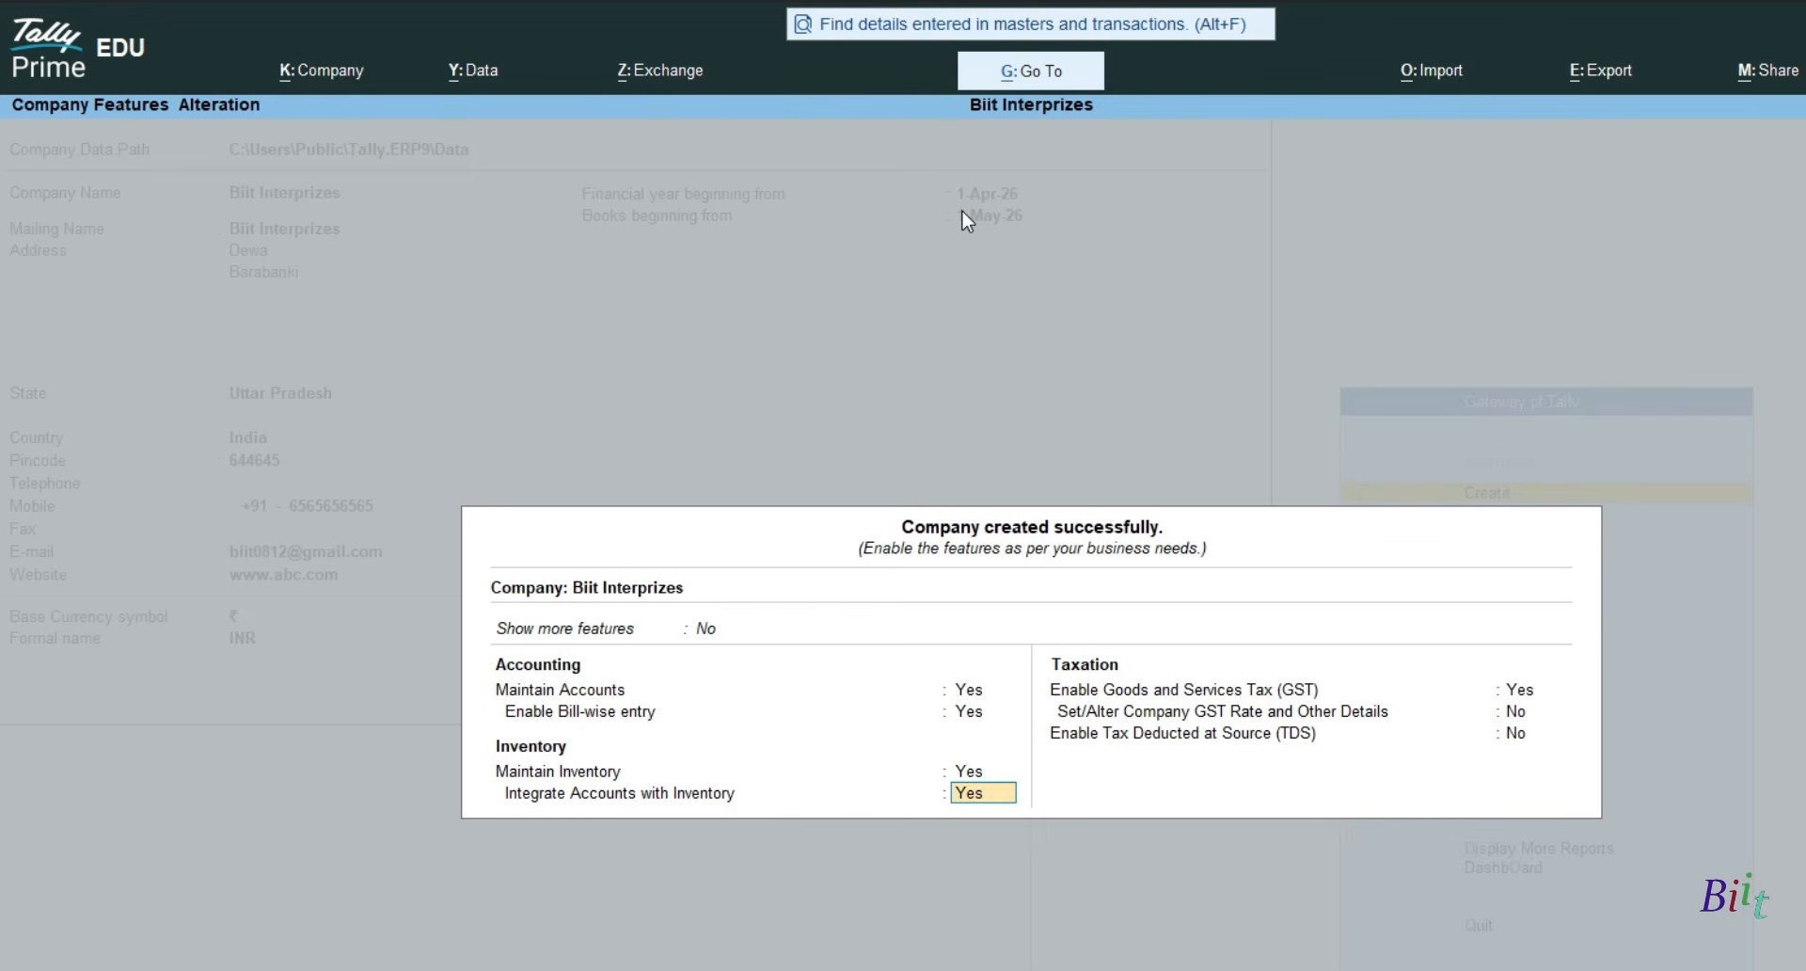
- Keep inventory integrated with accounts, set Enable GST to No, and leave TDS off
{"action": "key", "text": "Return"}
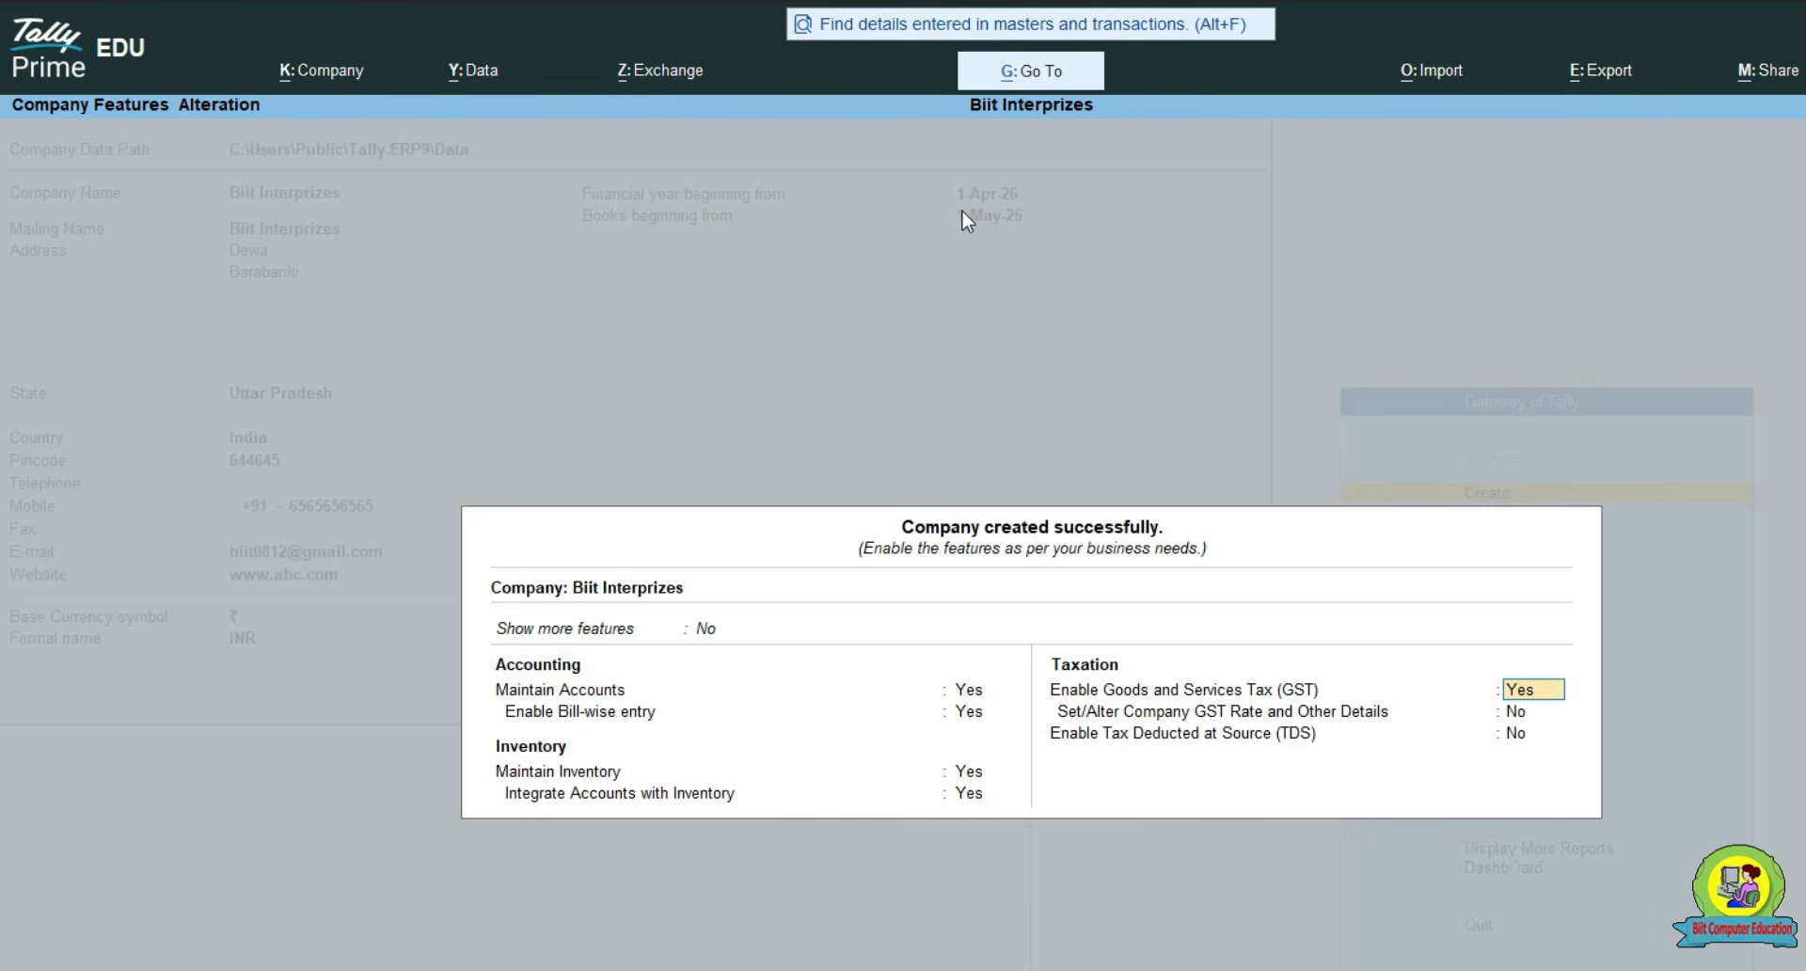
{"action": "type", "text": "n"}
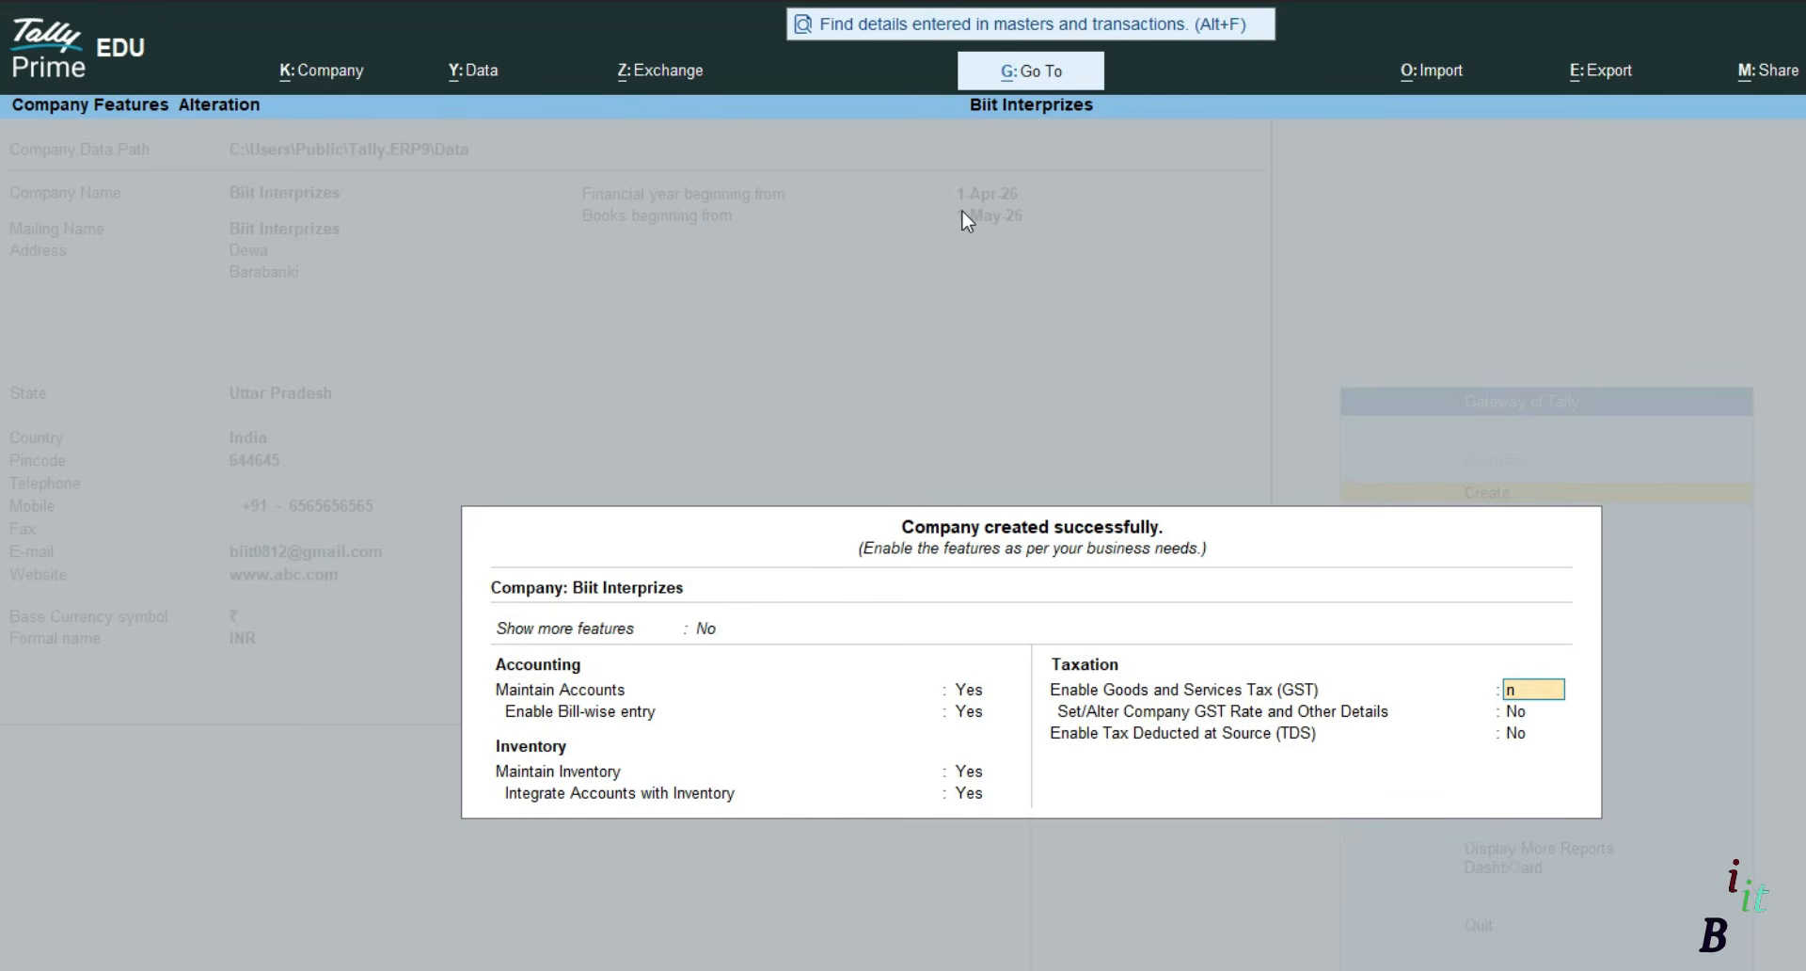
{"action": "key", "text": "Return"}
{"action": "key", "text": "Return"}
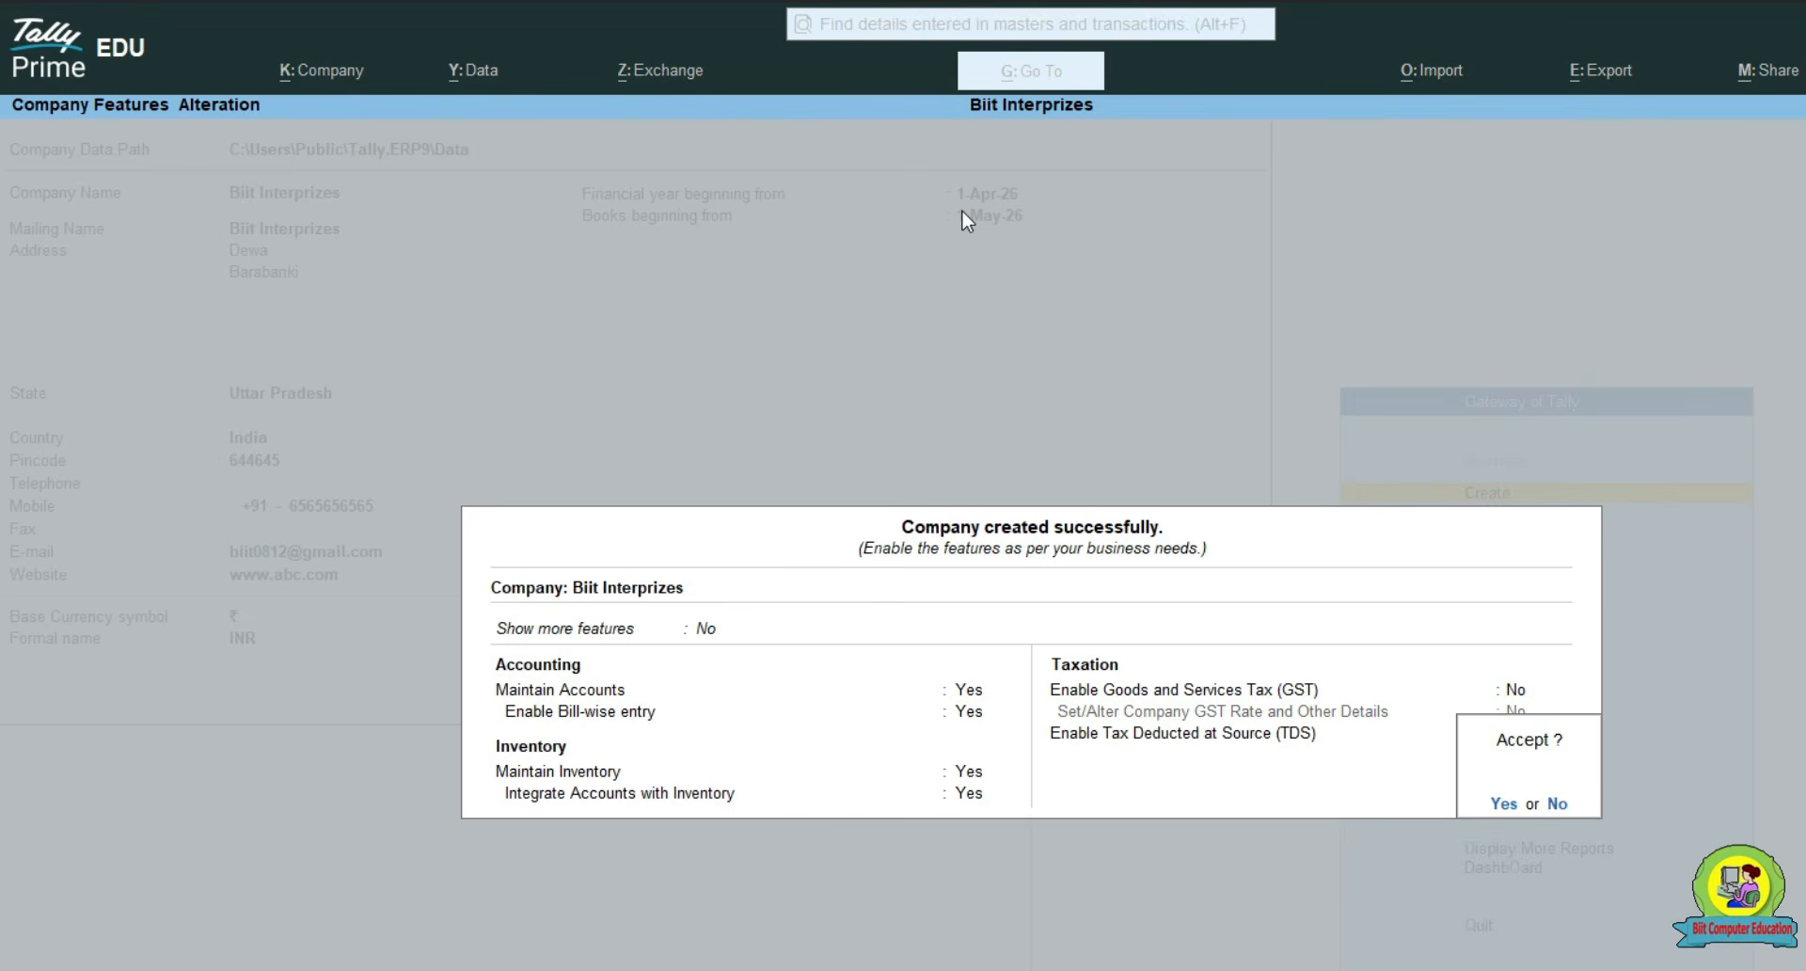
{"action": "key", "text": "Return"}
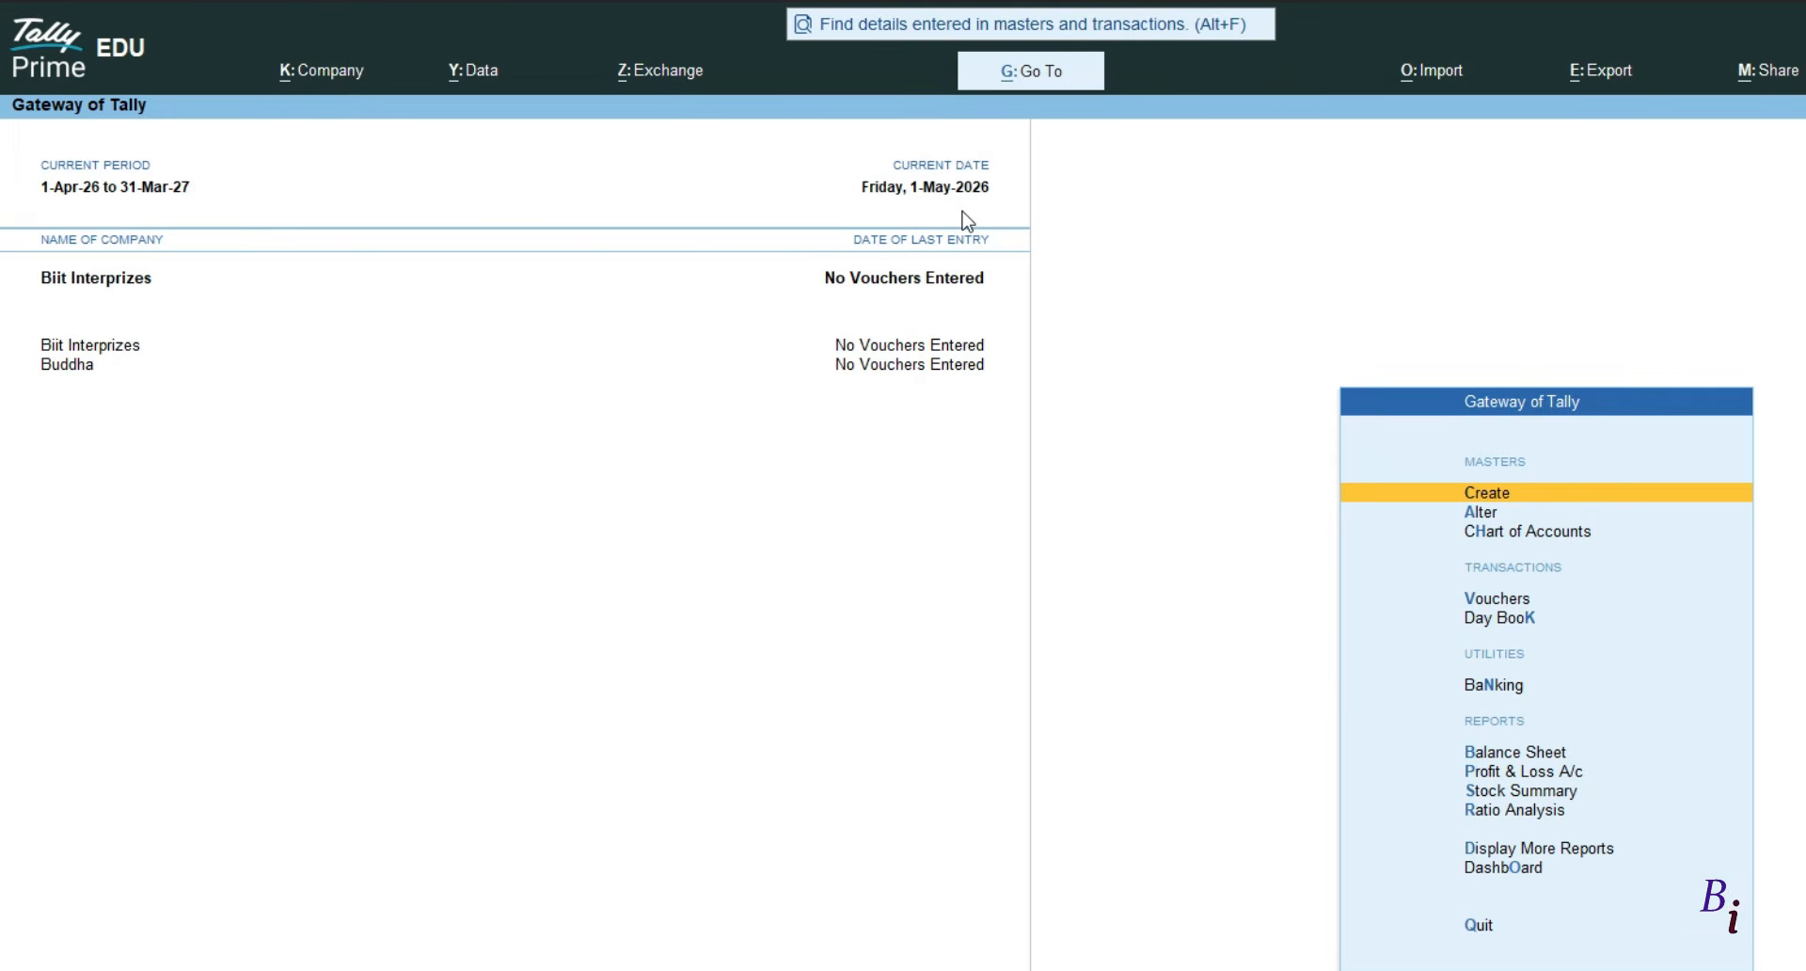